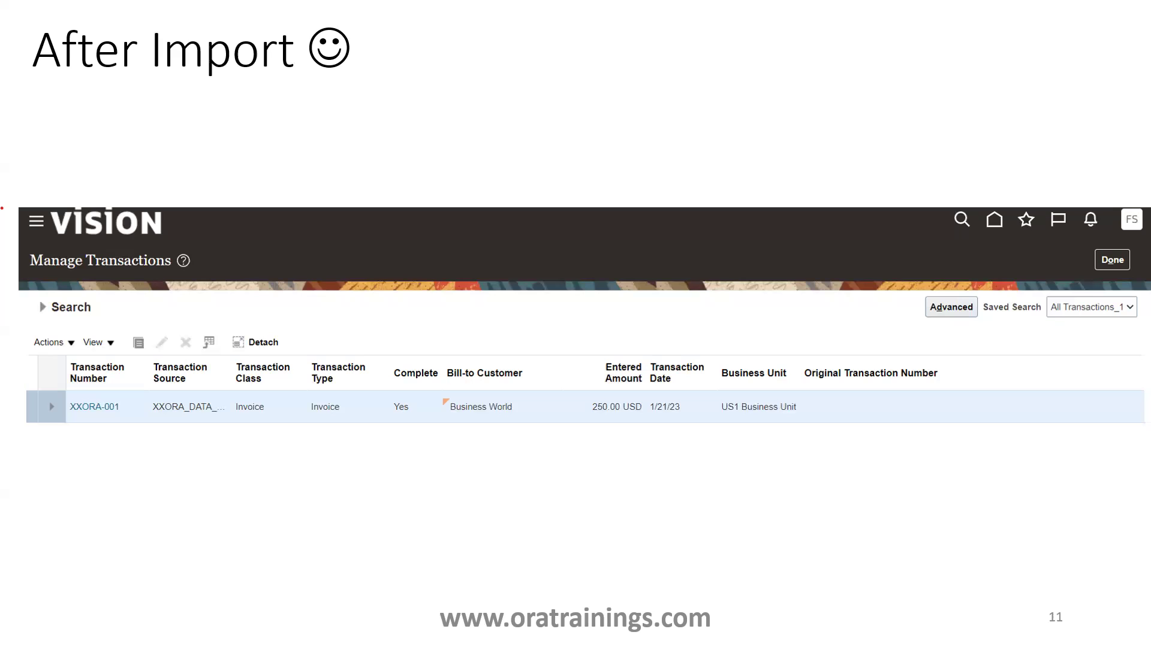
key("Right")
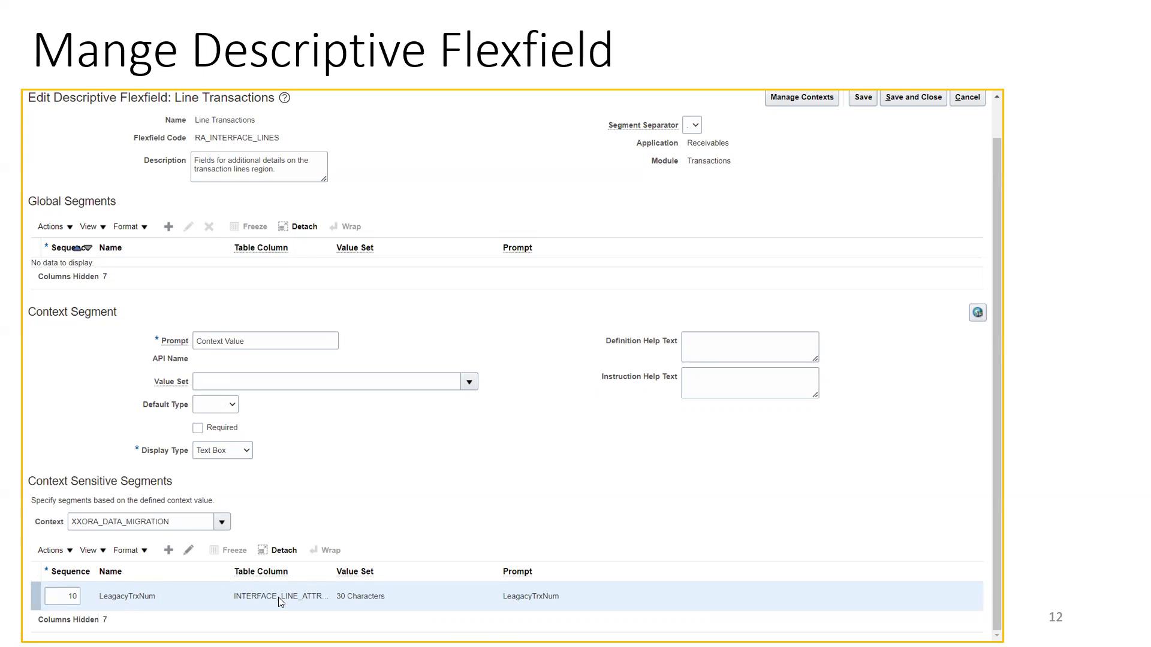
left_click(370, 520)
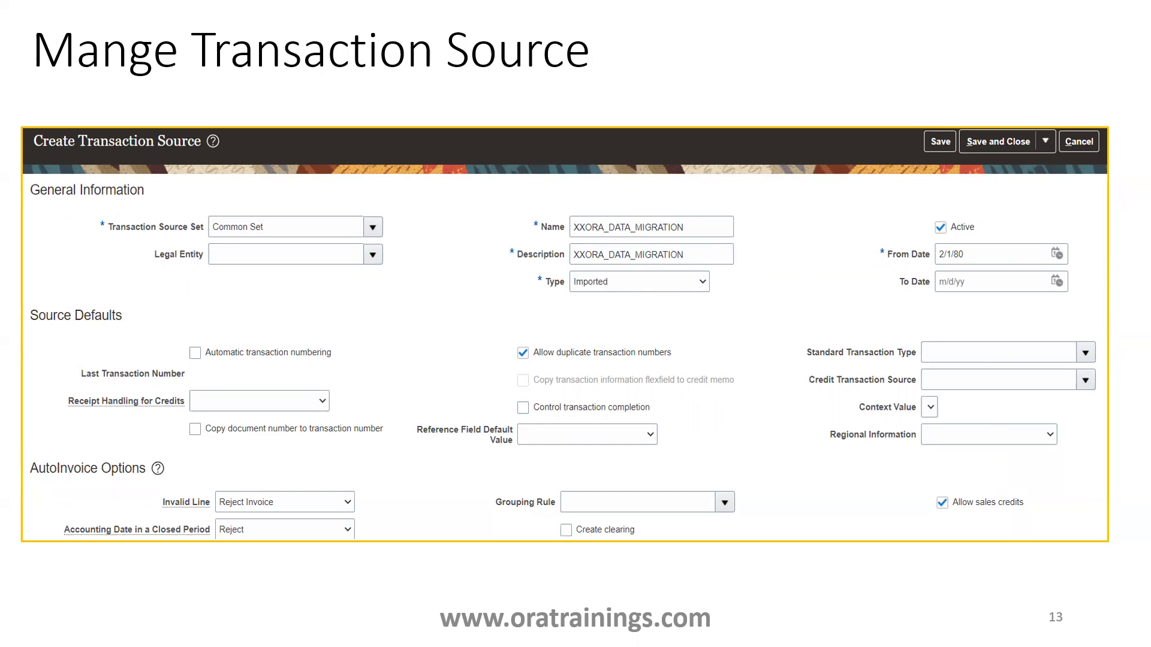
left_click(662, 278)
left_click(662, 282)
- Switch to the AutoInvoiceImportTemplate workbook in Excel and bring up the RA_INTERFACE_LINES_ALL sheet
left_click(707, 629)
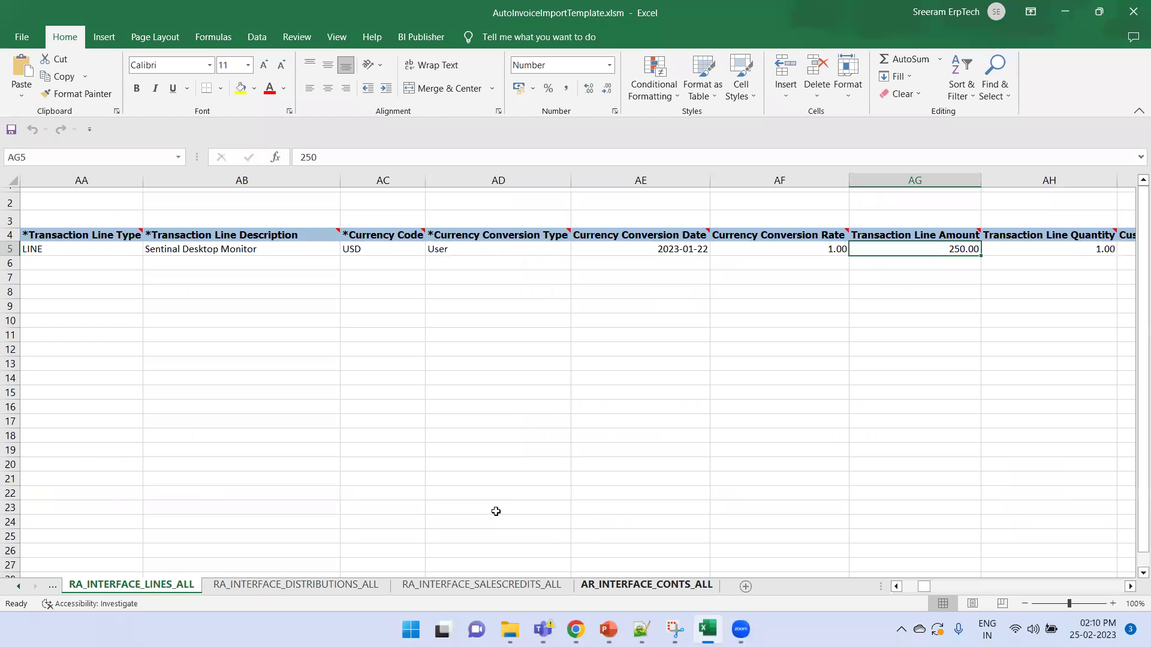
left_click(18, 587)
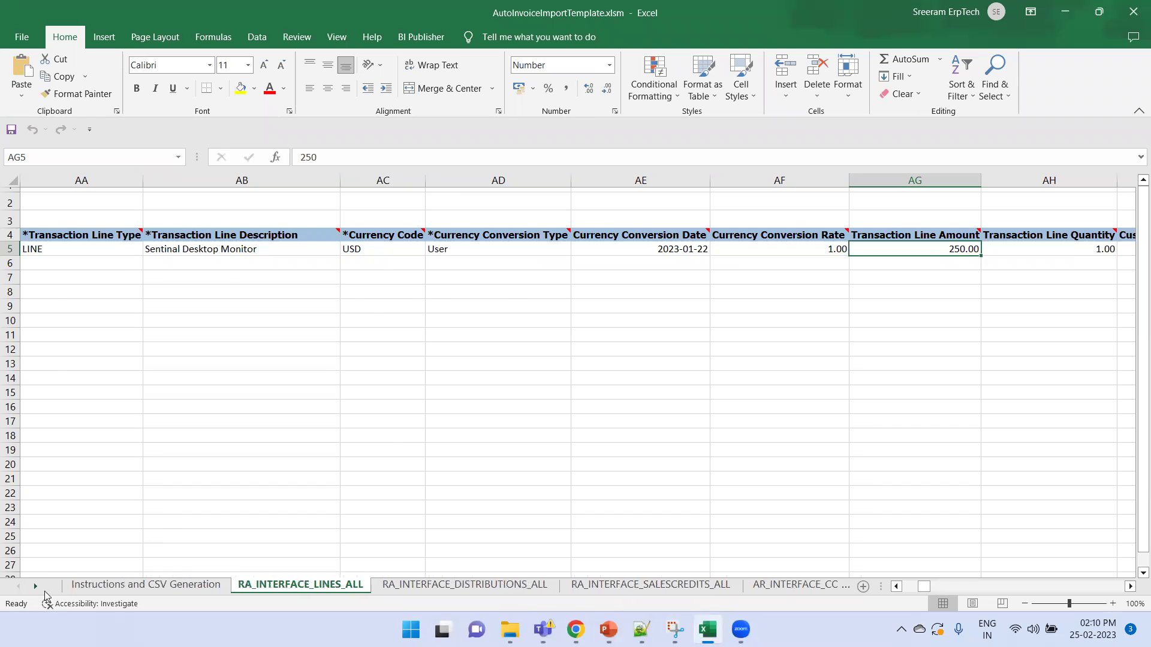
left_click(146, 584)
left_click(245, 586)
left_click(202, 432)
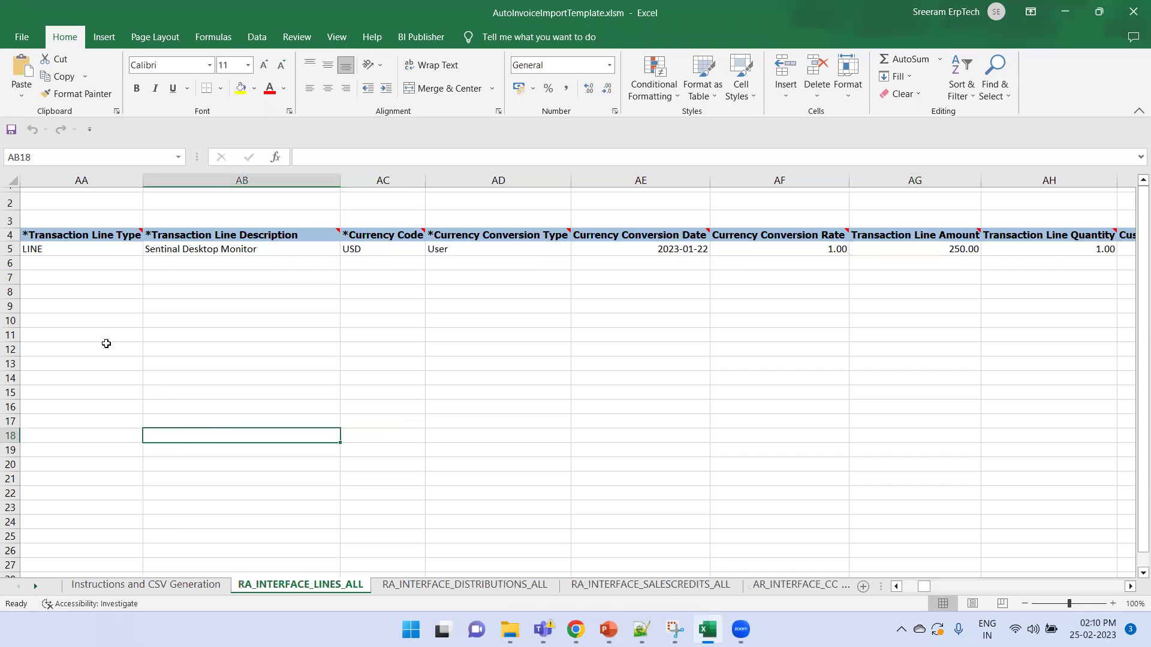
- Review the row 5 invoice line from Business Unit Name through batch source, transaction type, payment terms, dates and Transaction Number
left_click(171, 247)
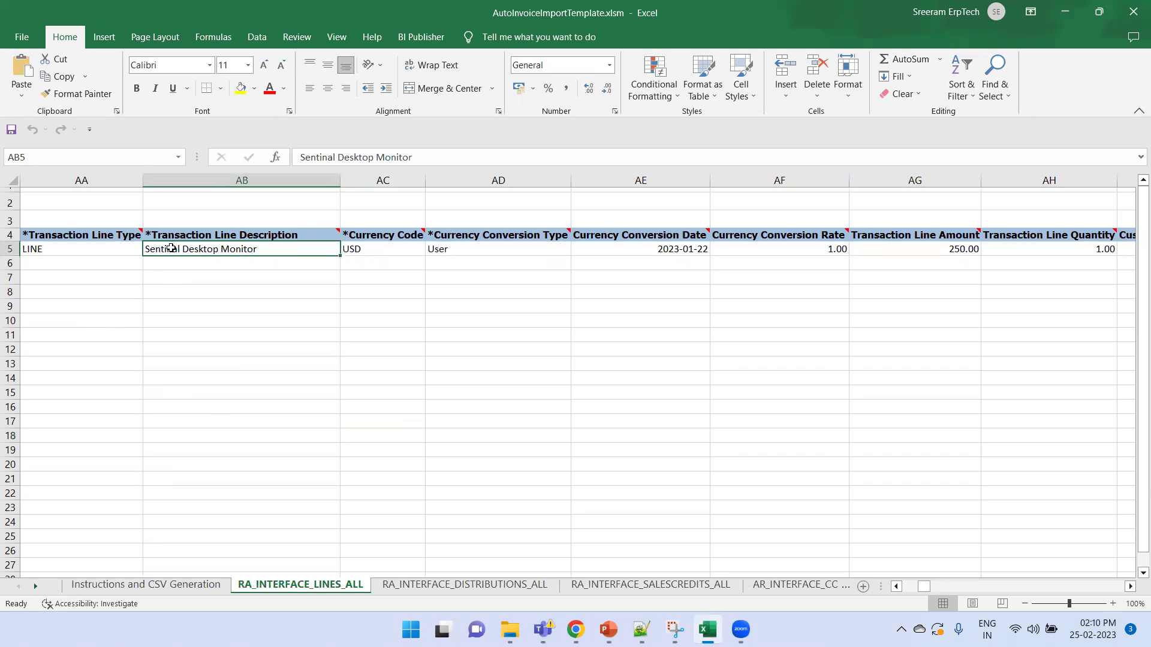
key("Left")
key("Left")
key("Left")
key("Left")
key("Left")
key("Left")
key("Left")
key("Left")
key("Left")
key("Left")
key("Left")
key("Left")
key("Left")
key("Left")
key("Left")
key("Left")
key("Left")
key("Left")
key("Left")
key("Left")
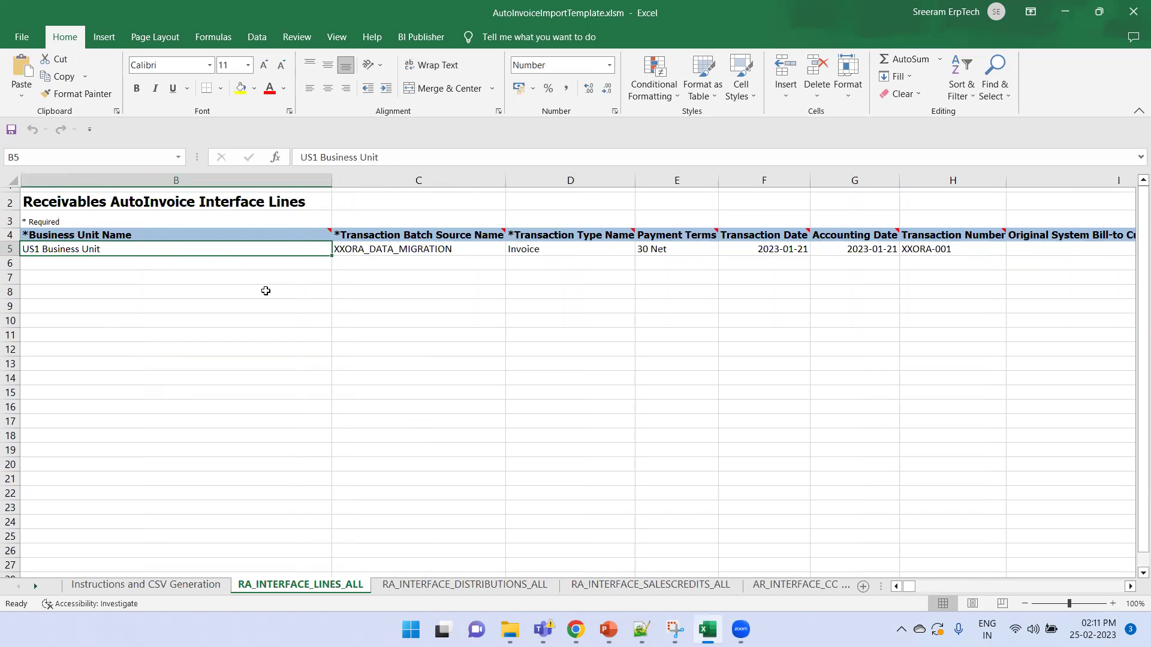
key("Up")
key("Down")
key("Right")
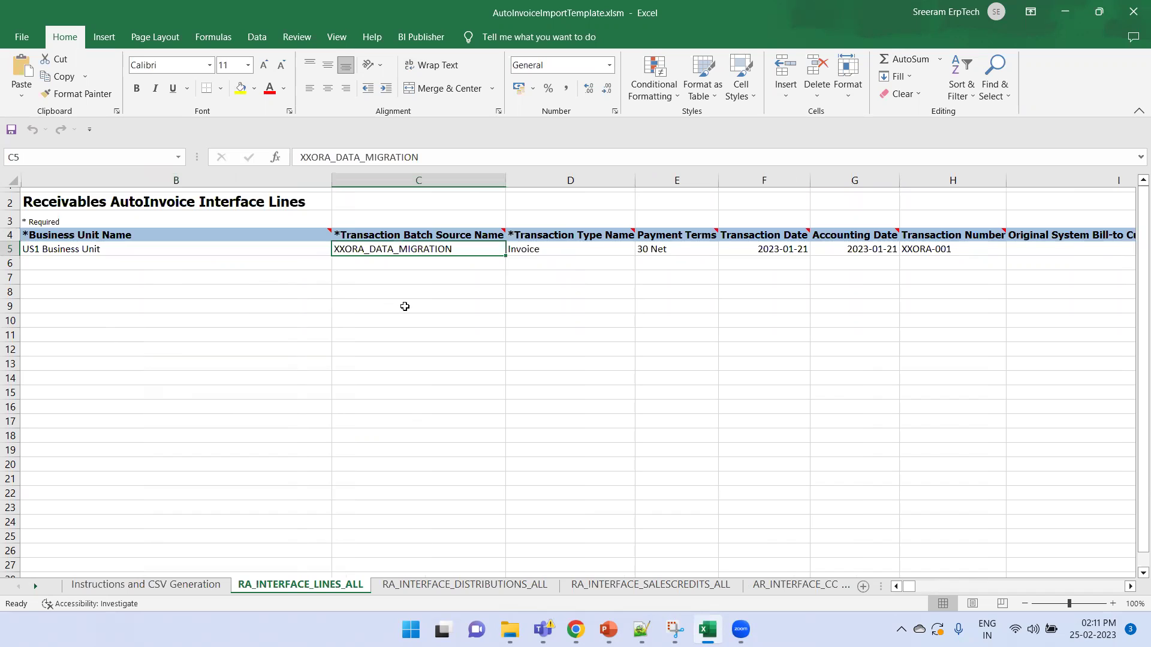
key("Right")
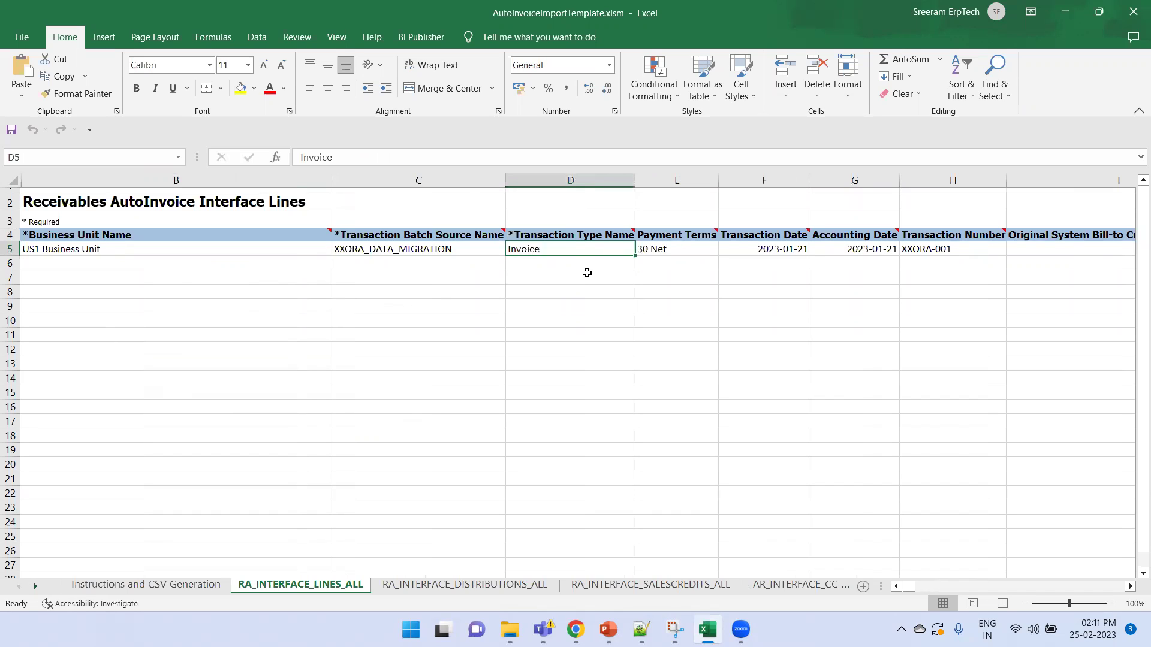
mouse_move(578, 232)
key("Right")
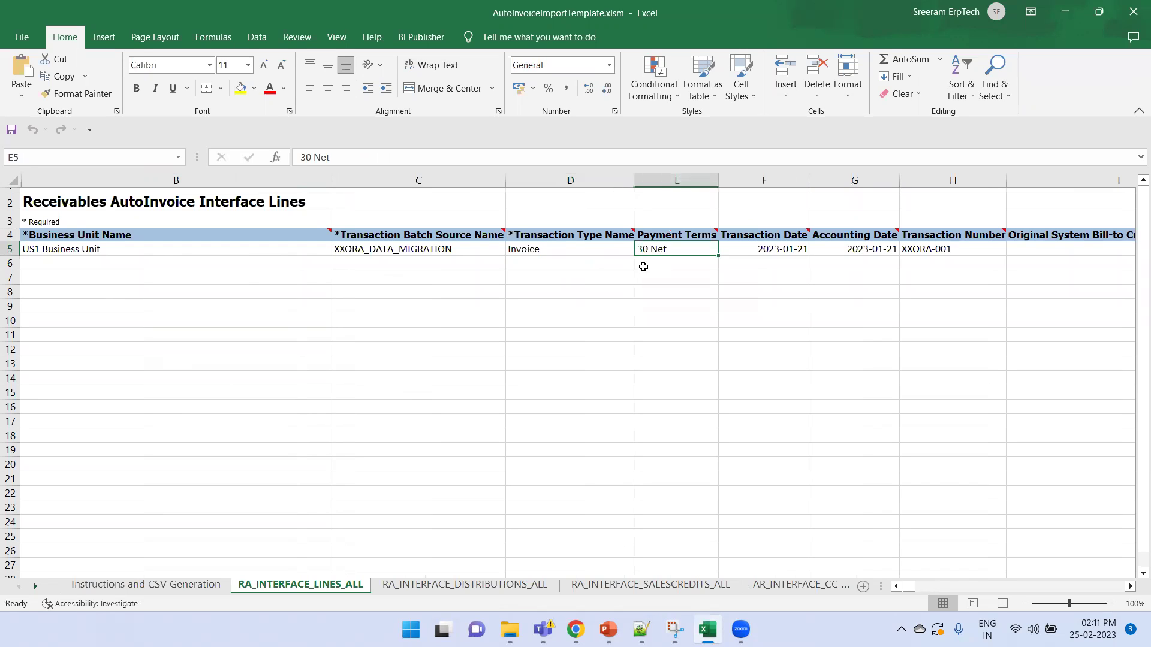
key("Right")
key("Right")
key("Right")
key("Right")
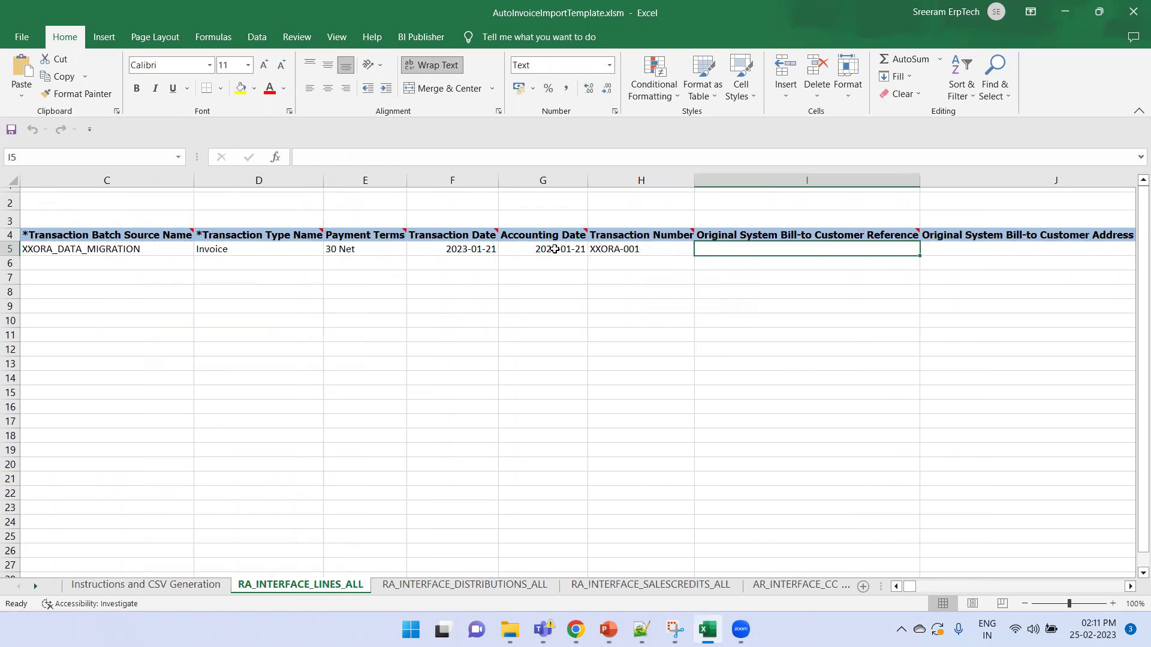
- Change the Transaction Number in cell H5 to XXORA-002
left_click(554, 250)
key("Right")
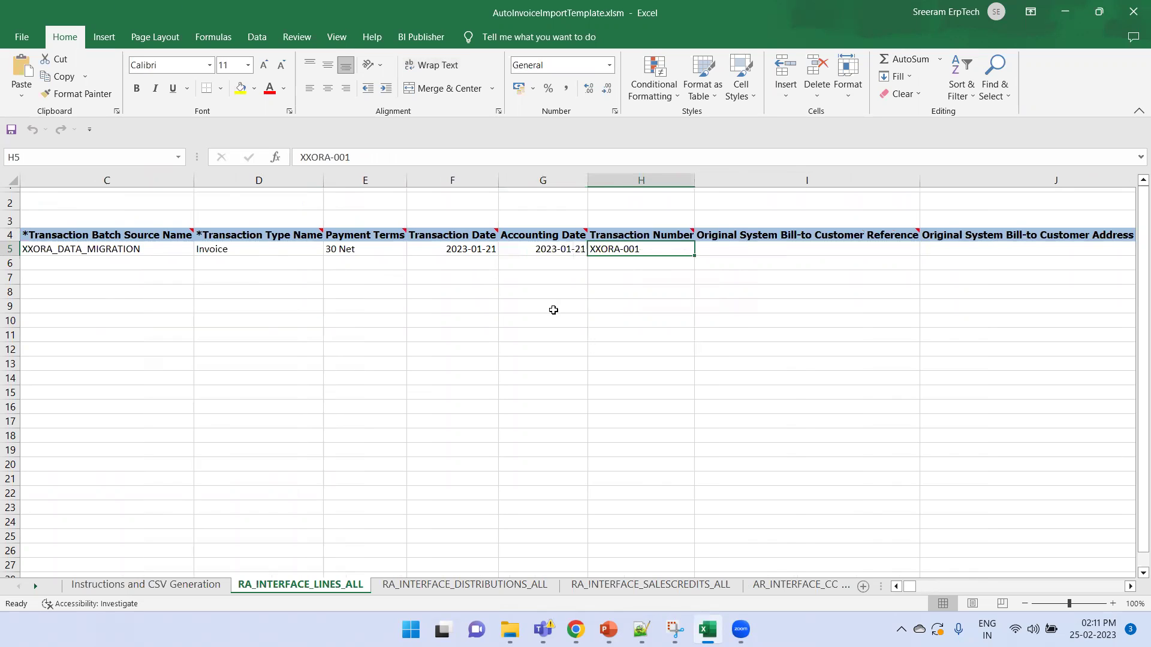
left_click(404, 158)
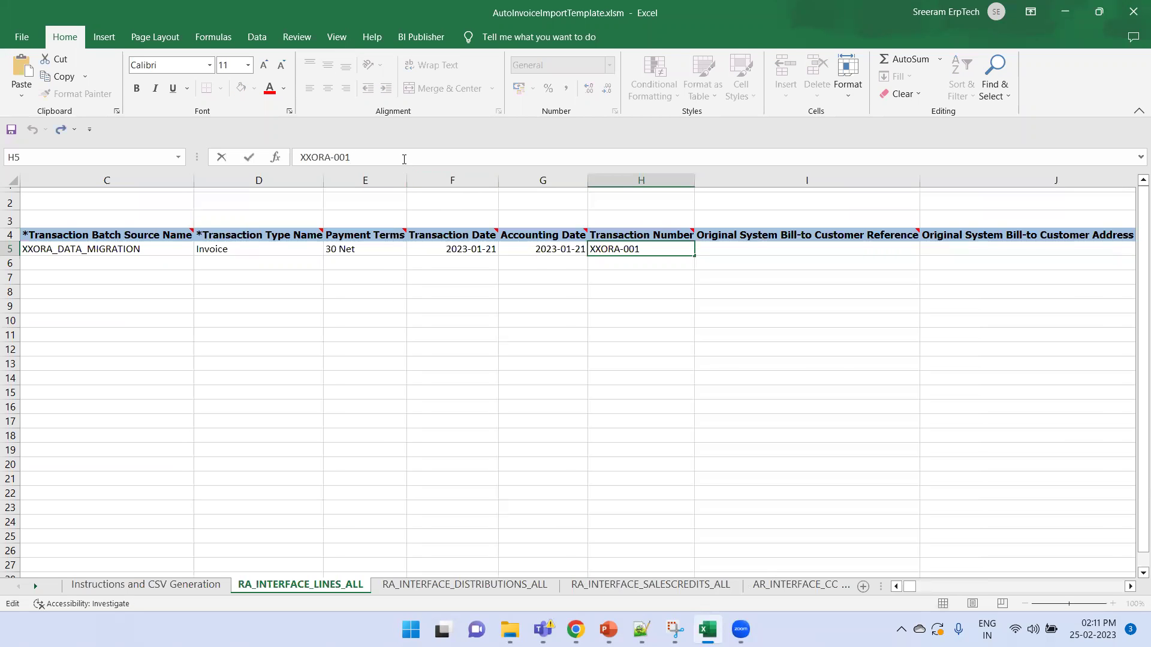
key("BackSpace")
type("2")
left_click(757, 247)
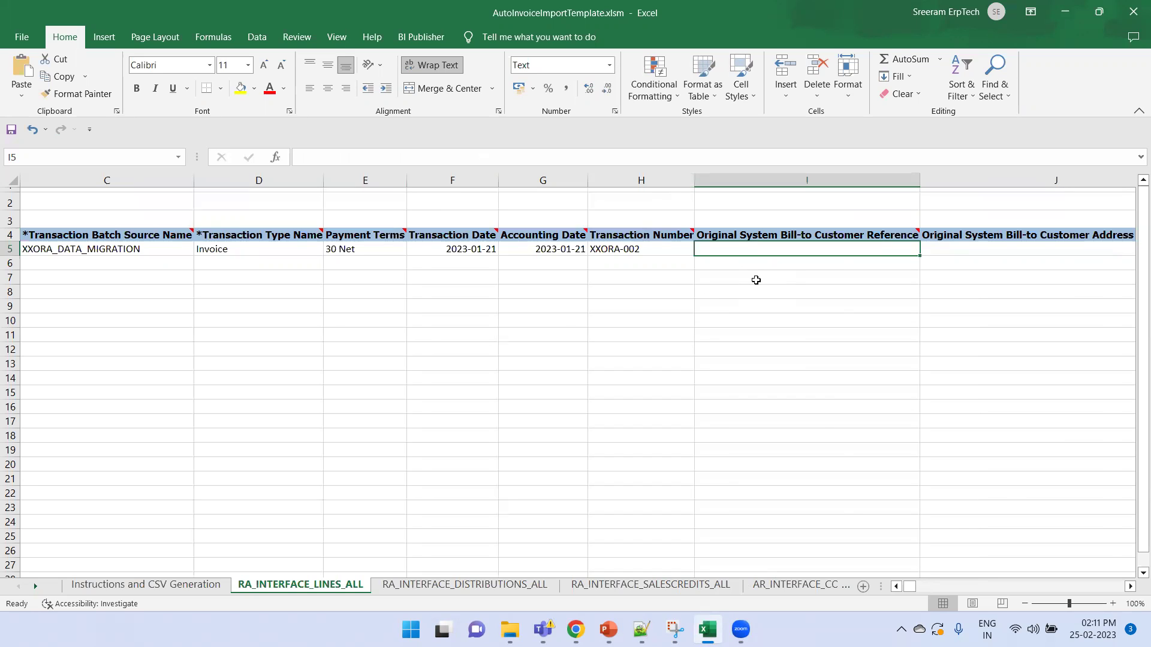
- Review the original system customer reference columns and the bill-to and ship-to customer account and site columns
key("Up")
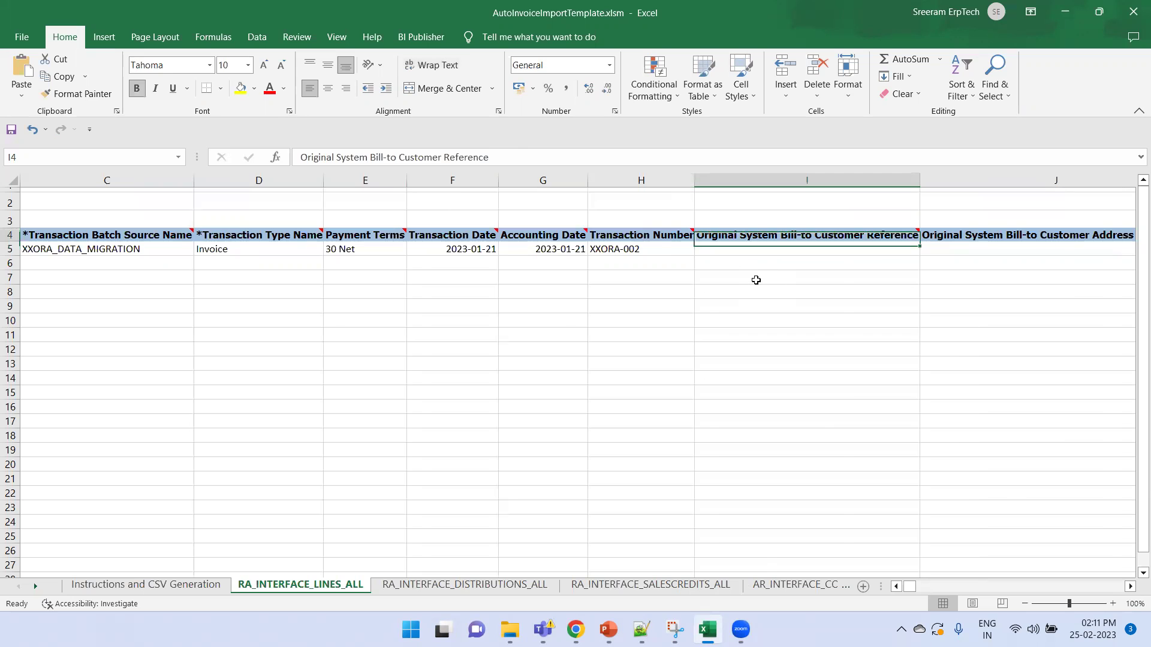
key("Right")
key("Right")
key("Right")
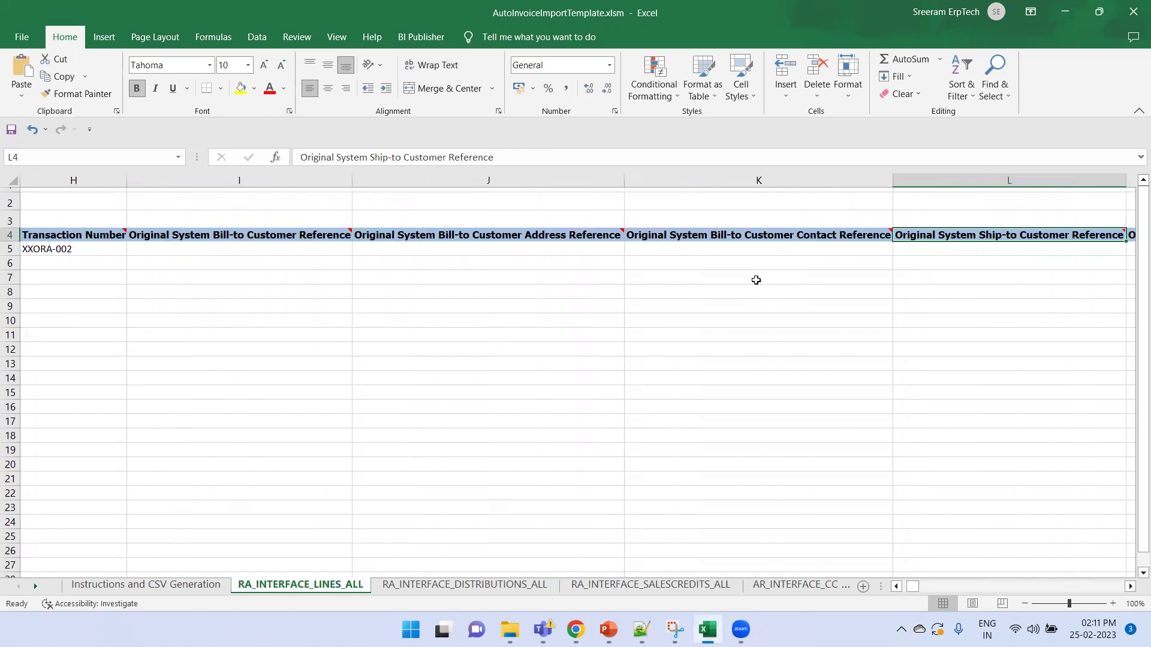
key("Right")
key("Right")
key("Right")
key("Right")
key("Right")
key("Right")
key("Right")
key("Right")
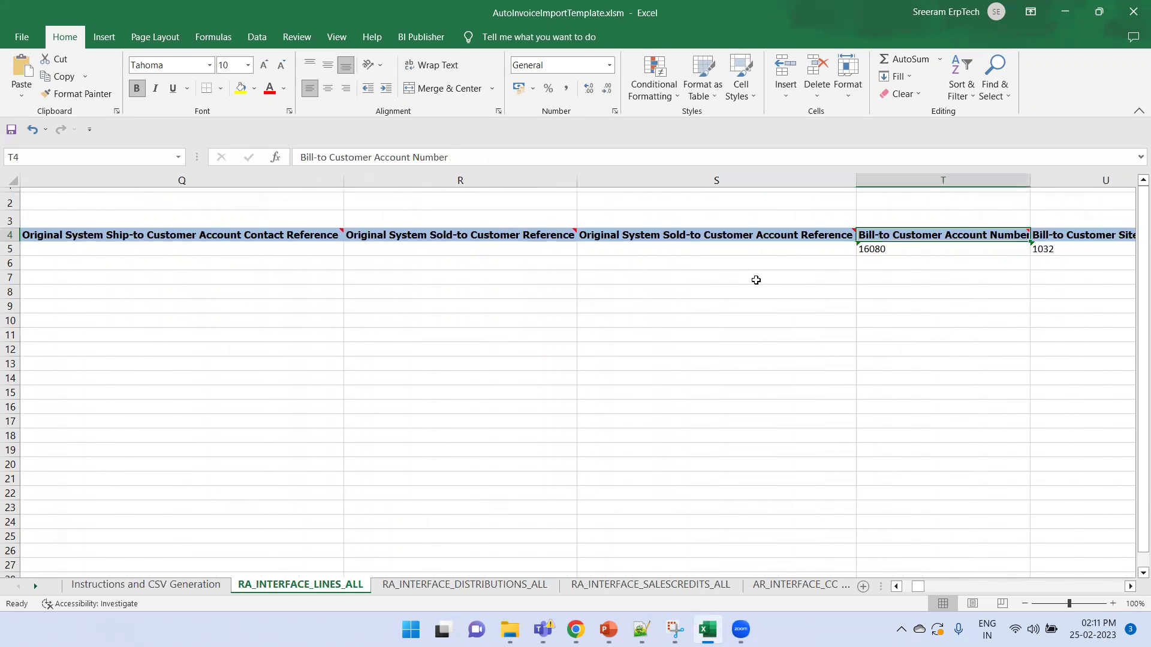
key("Down")
key("Right")
key("Right")
key("Right")
key("Right")
key("Right")
key("Right")
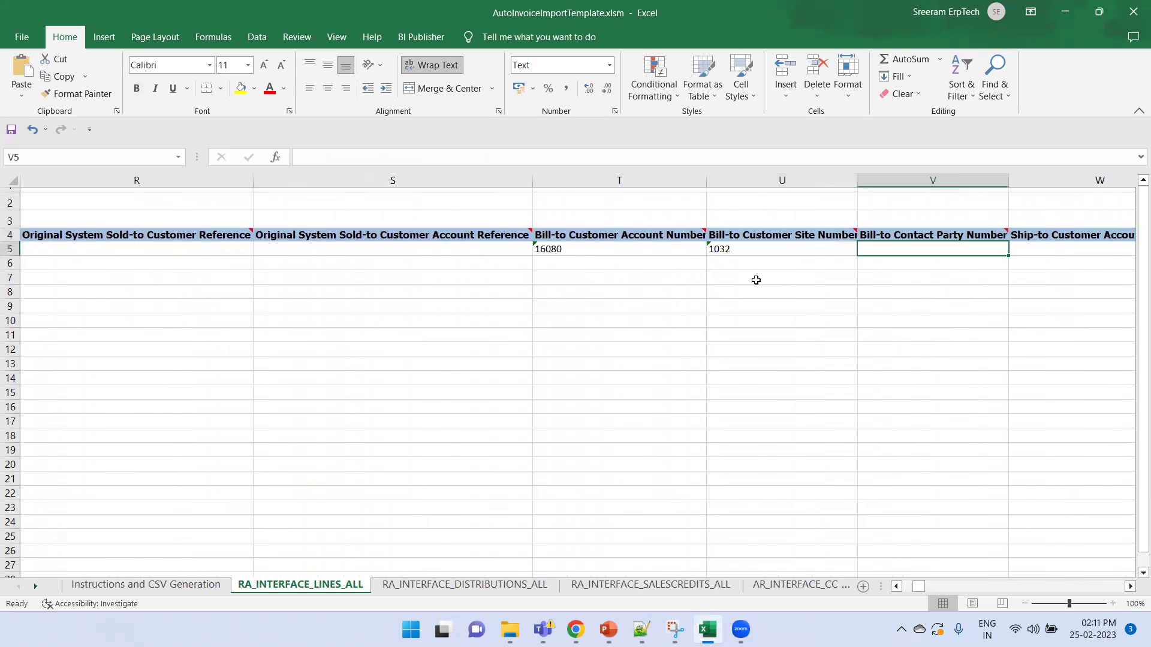
key("Right")
key("Right")
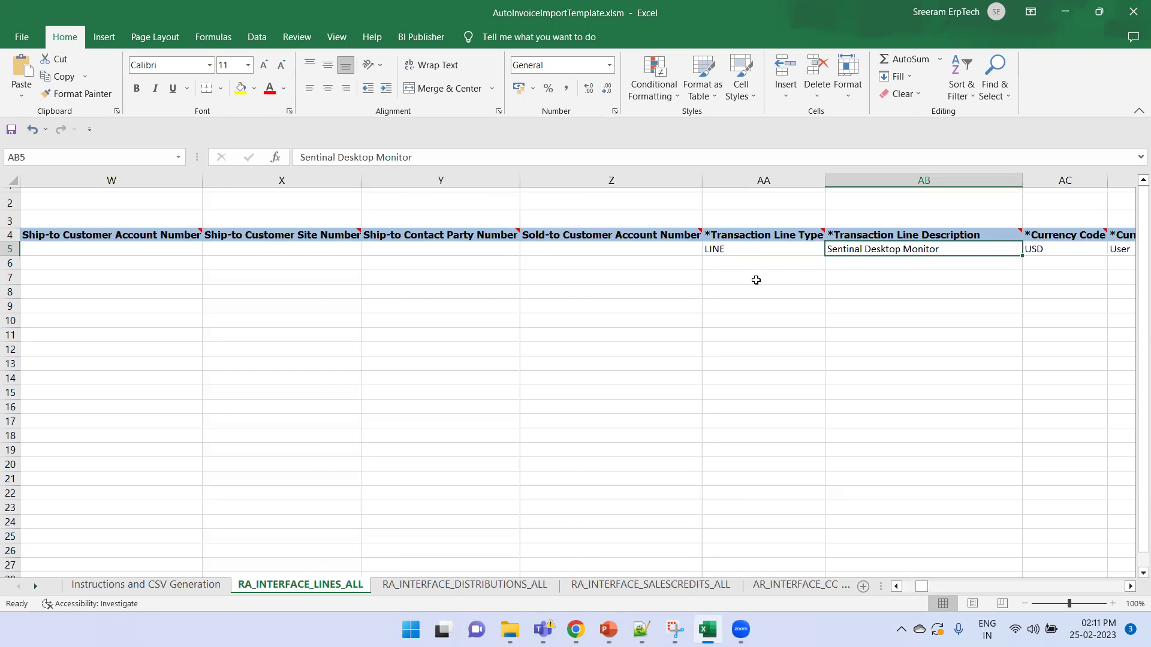
- Review the line's currency code, conversion details, line amount, quantity and unit selling price in row 5
key("Right")
key("Right")
key("Right")
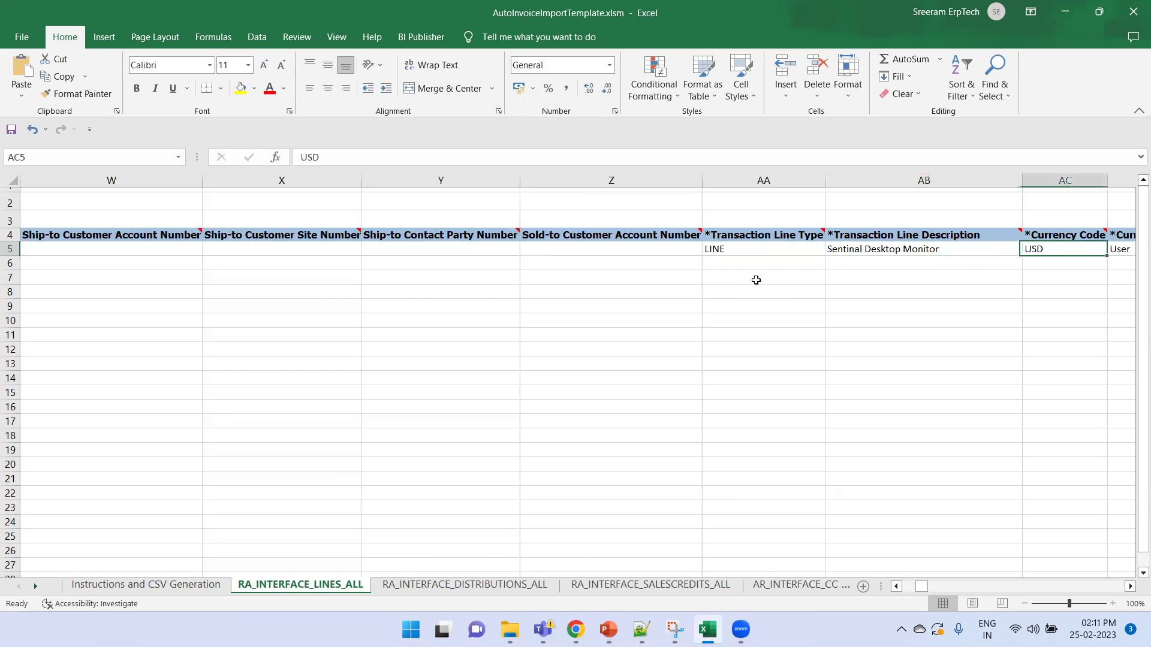
key("Right")
key("Right")
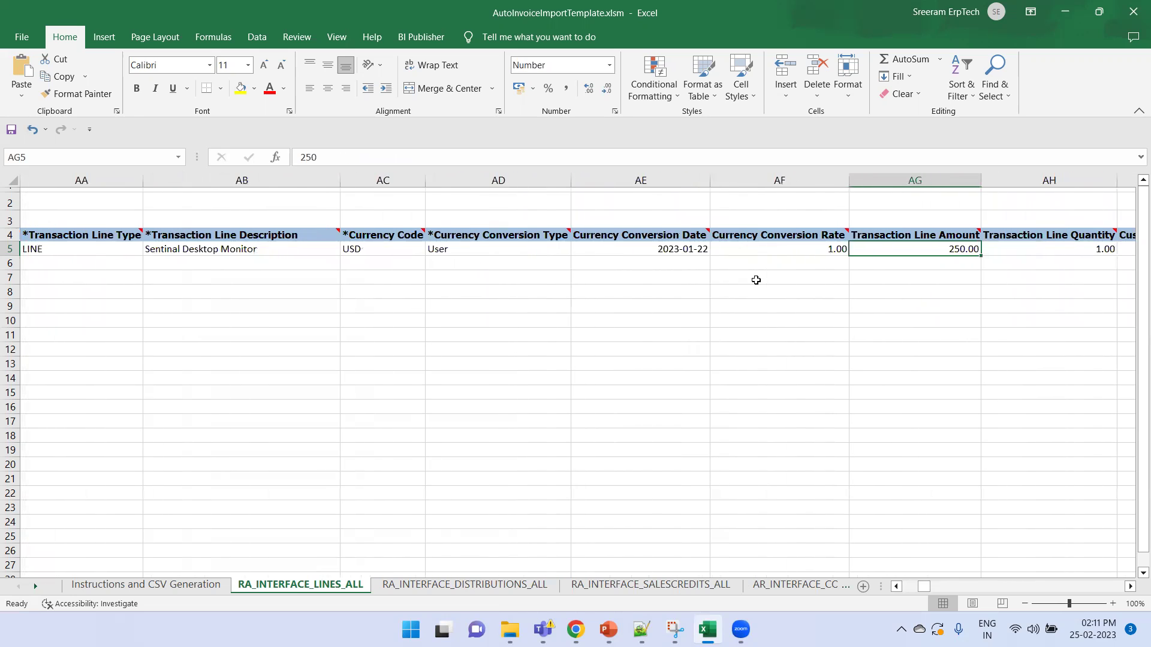
key("Right")
key("Right")
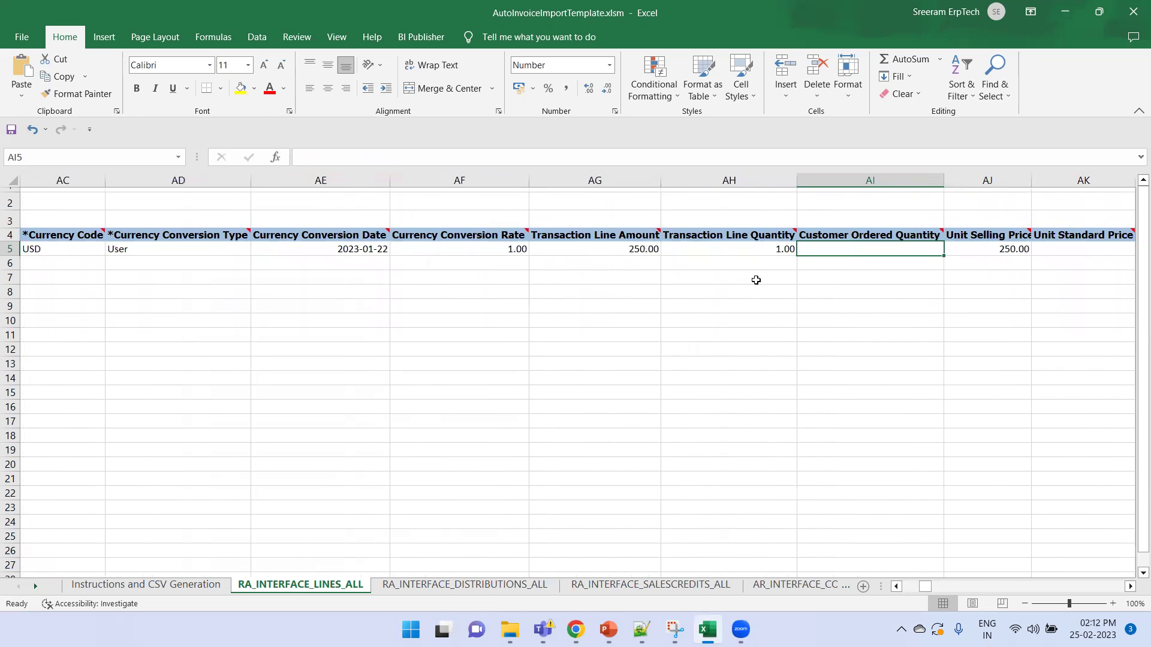
key("Left")
key("Right")
key("Right")
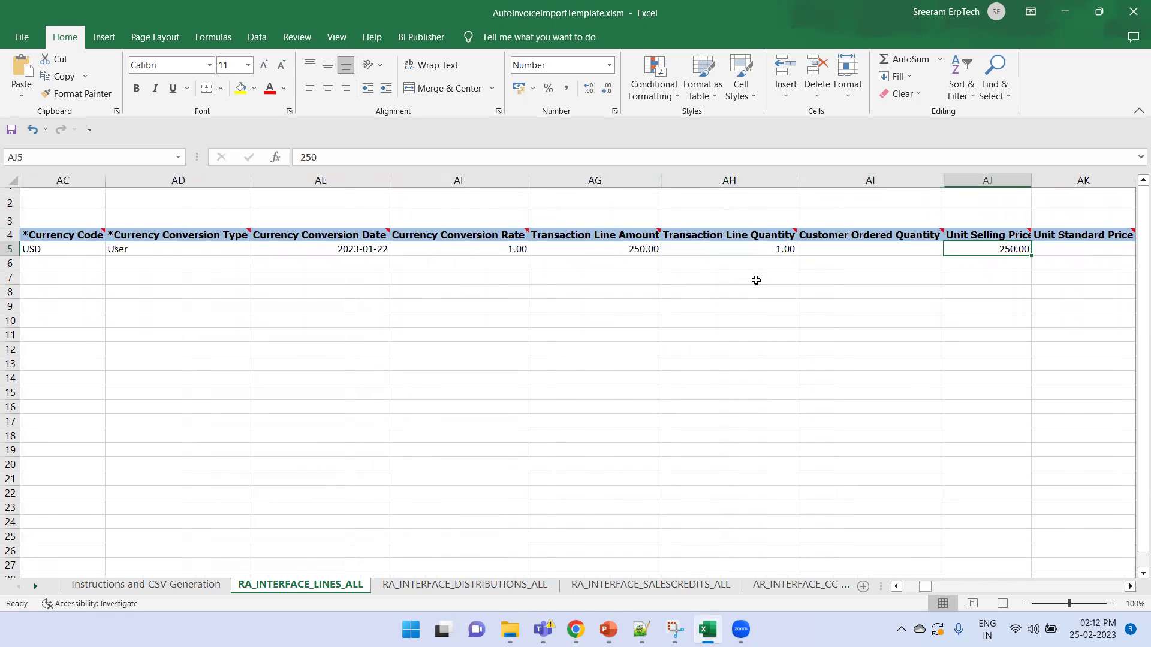
- Check the Line Transactions Flexfield Context in row 5 and change Line Transactions Flexfield Segment 1 to XXORA-002
key("Right")
key("Right")
key("Right")
key("Right")
key("Left")
key("Left")
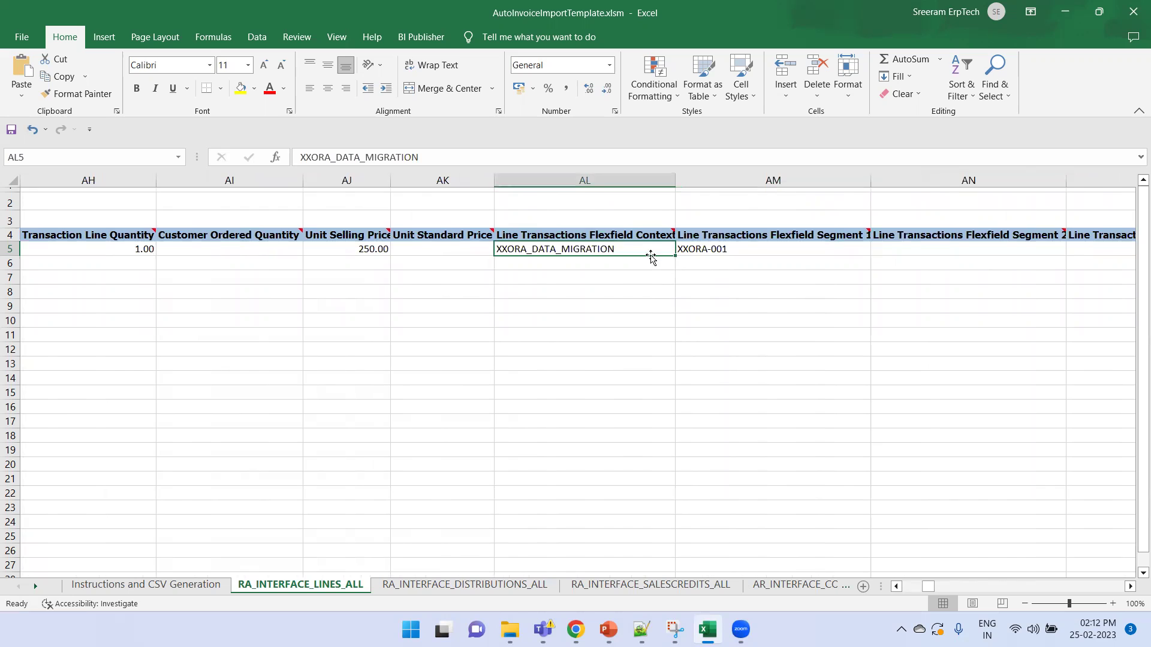
mouse_move(636, 236)
key("Up")
key("Down")
key("Right")
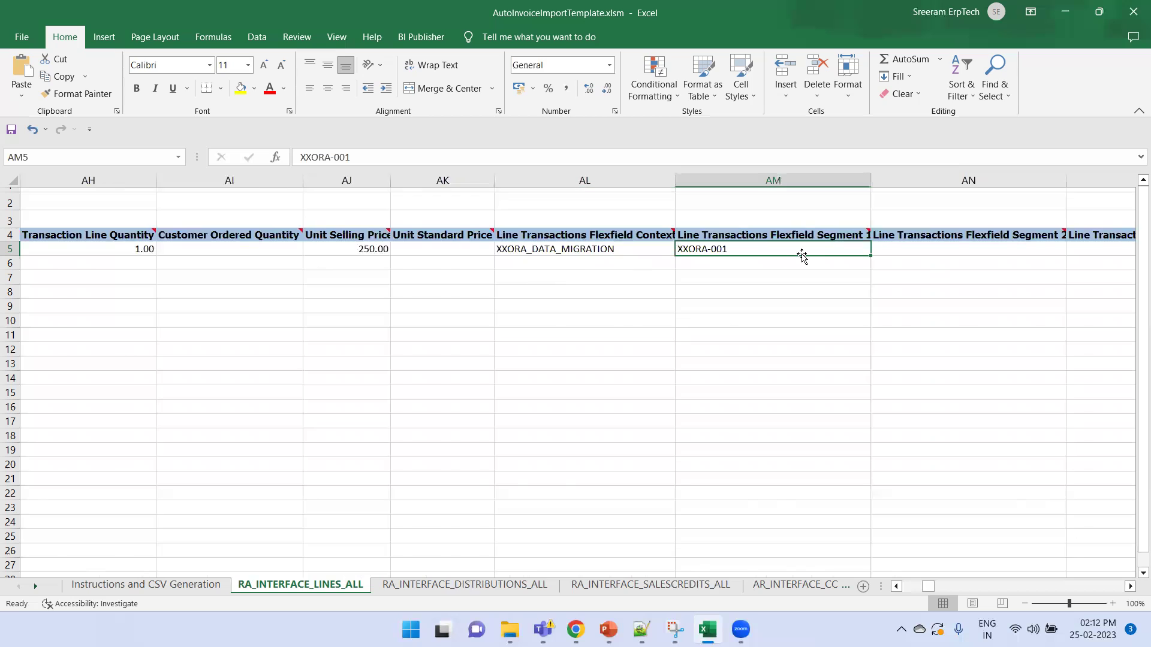
left_click(410, 153)
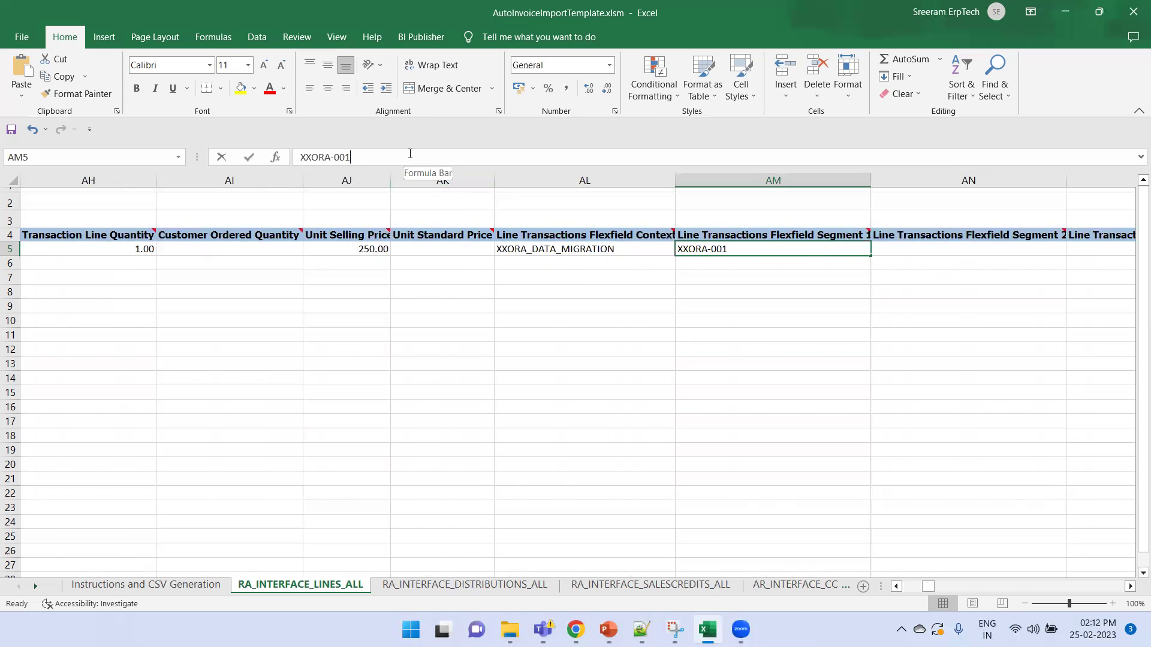
key("BackSpace")
type("2")
left_click(624, 253)
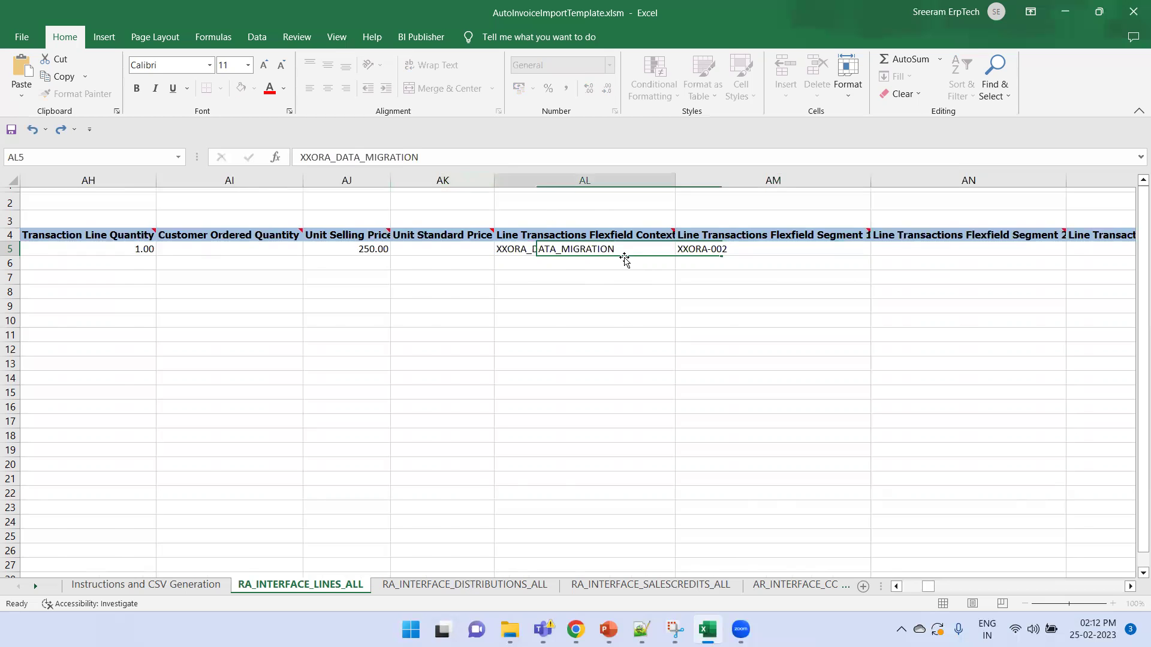
- Look through the remaining flexfield segment, salesperson, tax, legal entity and sales order columns for row 5
key("Right")
key("Right")
key("Right")
key("Right")
key("Right")
key("Right")
key("Right")
key("Right")
key("Right")
key("Right")
key("Right")
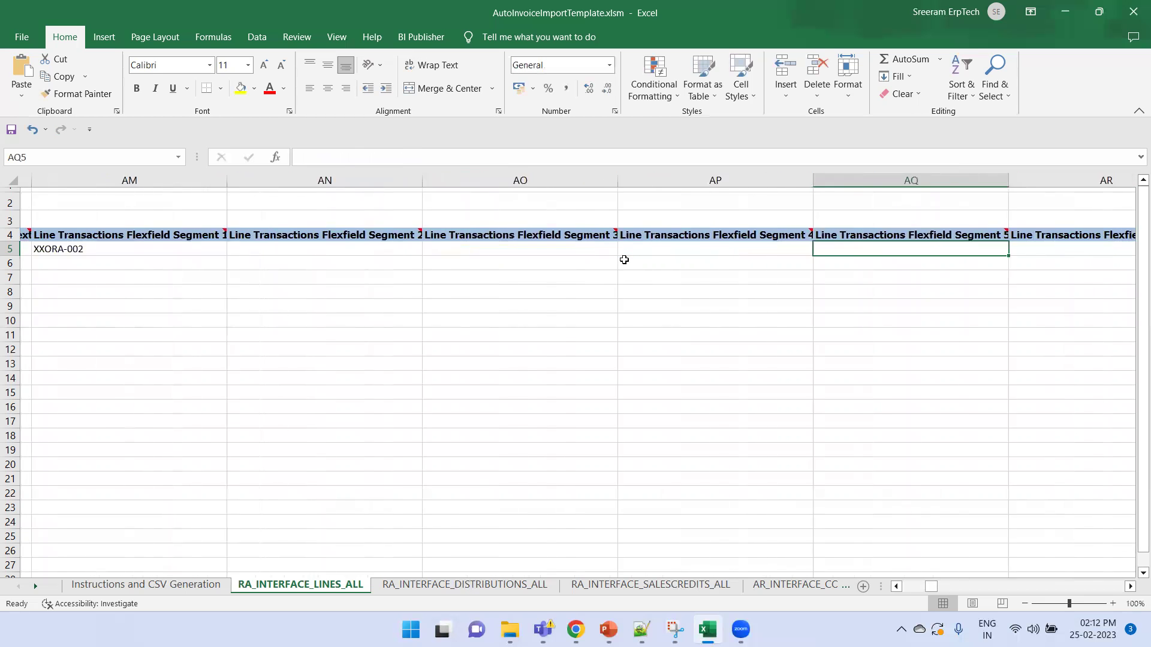
key("Right")
key("Right")
key("Right")
key("Right")
key("Right")
key("Right")
key("Right")
key("Right")
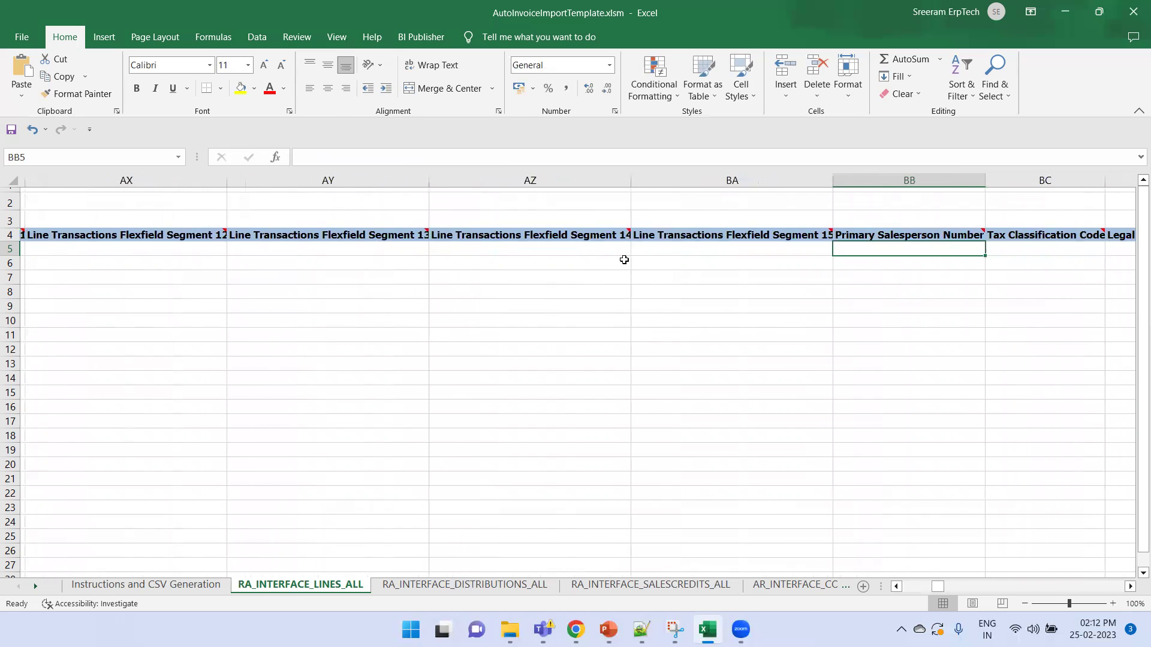
key("Right")
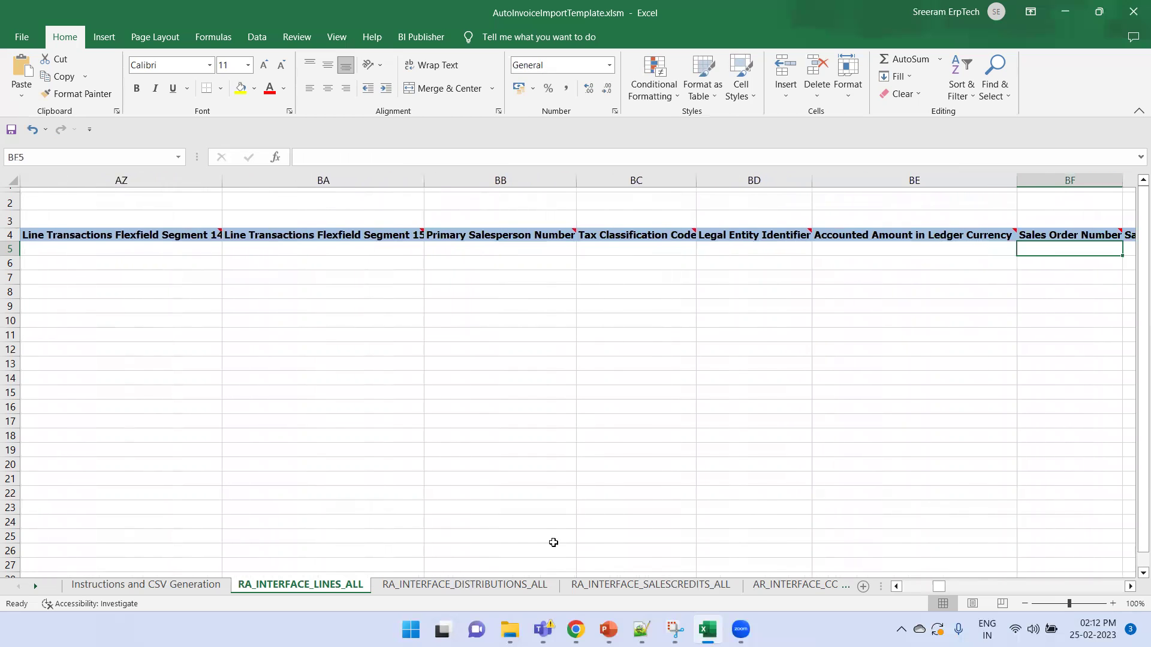
- Check the distributions, sales credits and contingencies interface sheets
left_click(478, 591)
left_click(651, 585)
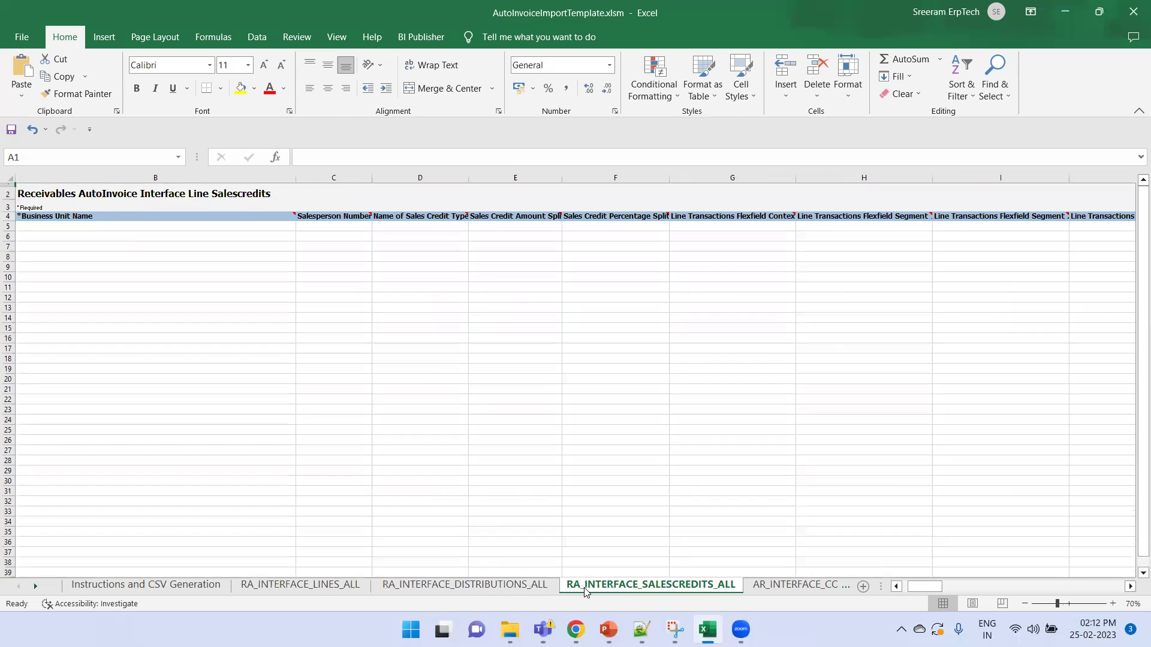
left_click(780, 585)
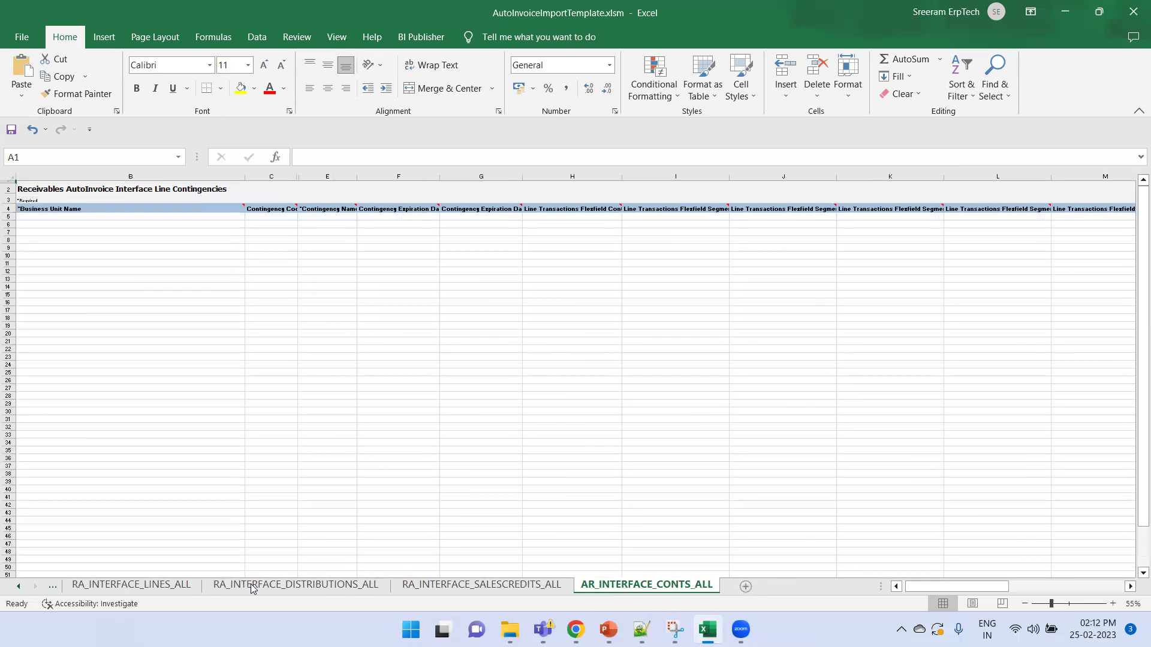
- Generate the CSV file from the instructions sheet and save the ZIP as ArAutoinvoiceImport.zip in the ARInvoiceFBDI folder, replacing the existing file
left_click(18, 587)
left_click(129, 586)
left_click(221, 494)
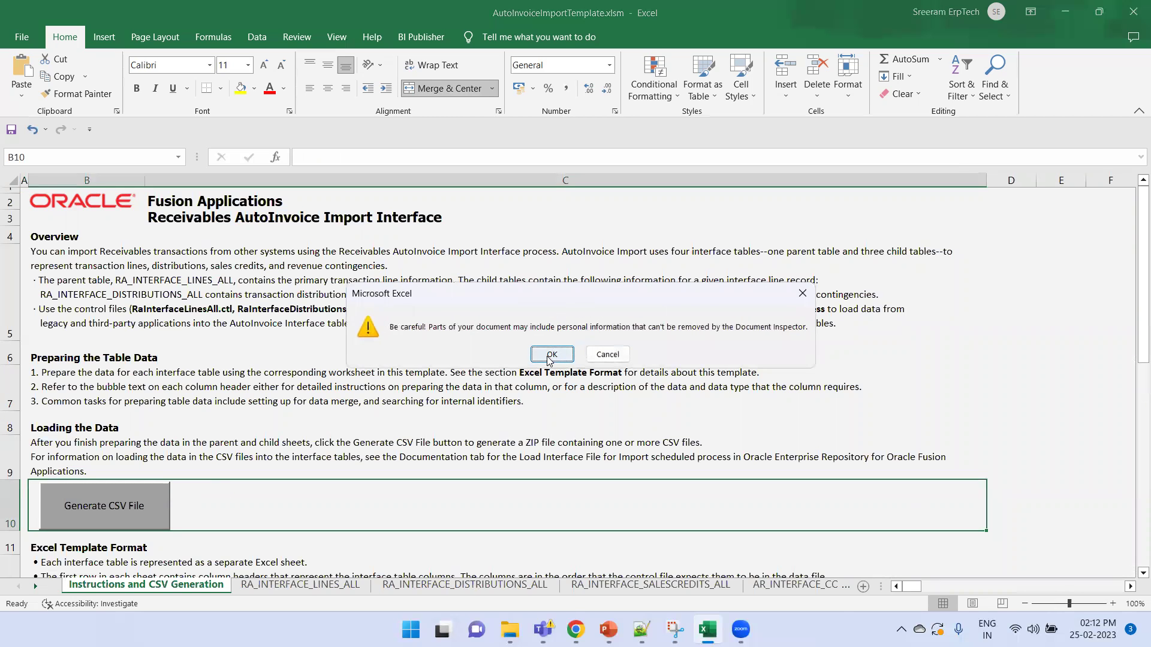
left_click(553, 356)
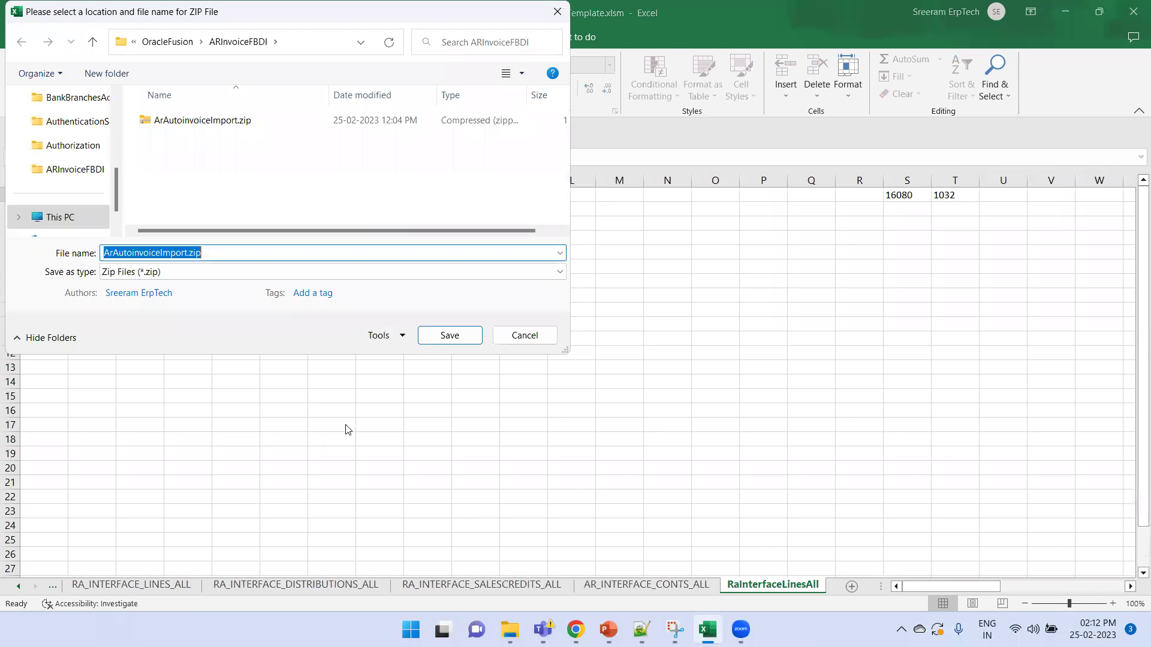
left_click(219, 122)
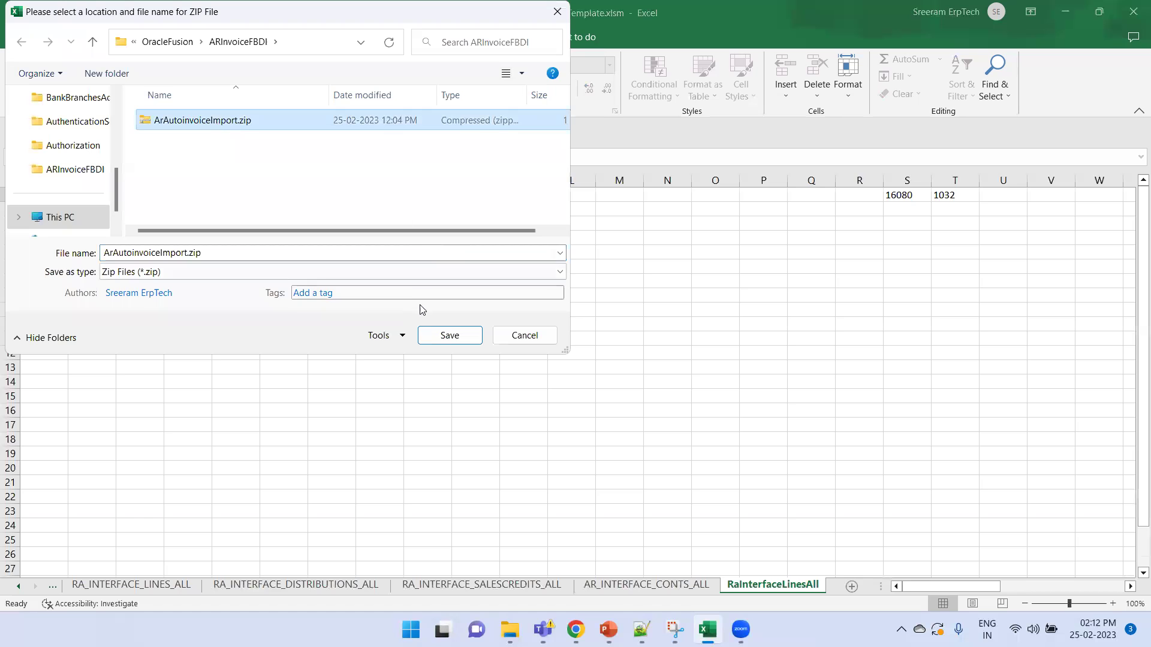
left_click(446, 336)
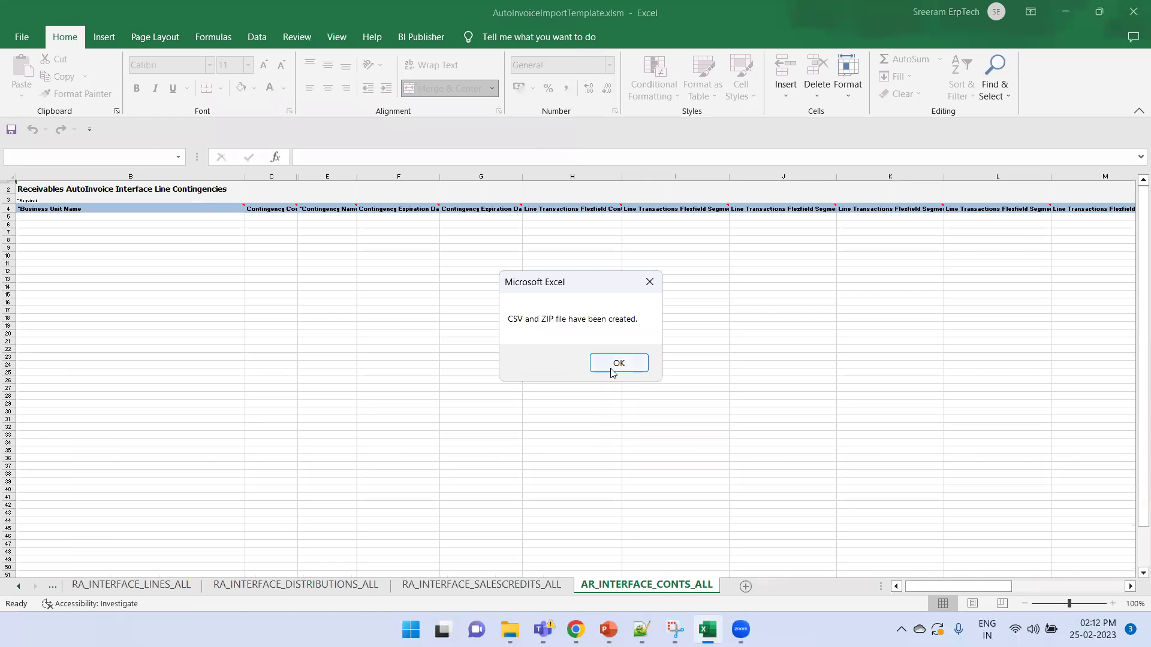
left_click(613, 363)
- Switch to the Scheduled Processes page in Chrome and close the unsubmitted Purge Interface Tables process details
left_click(575, 629)
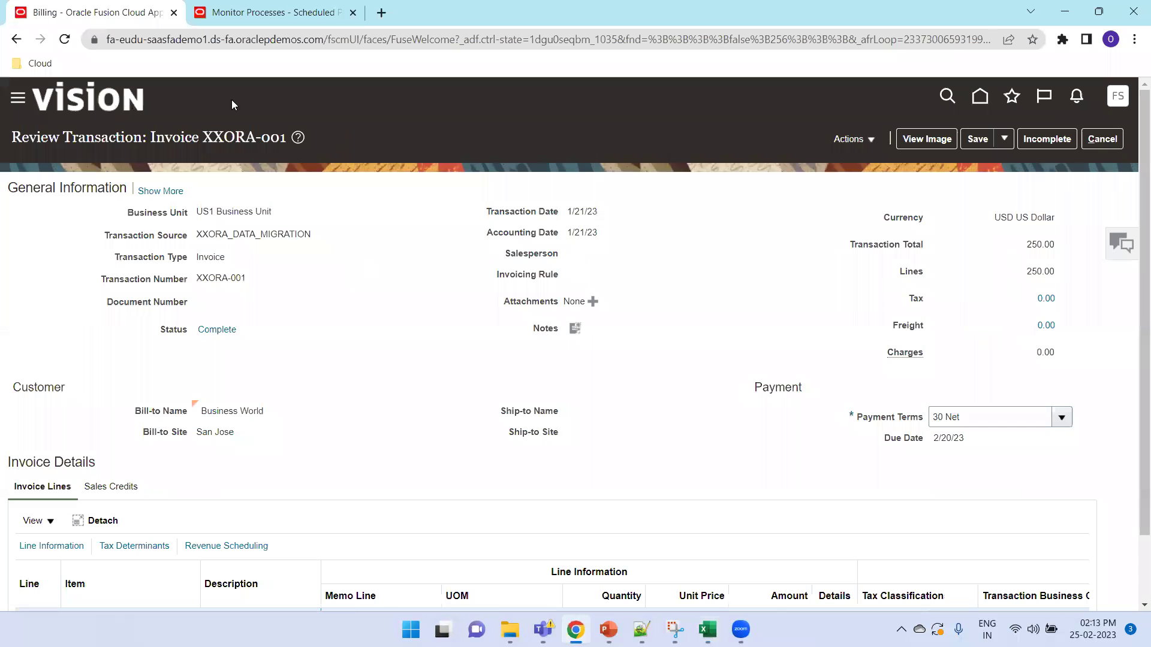
left_click(276, 13)
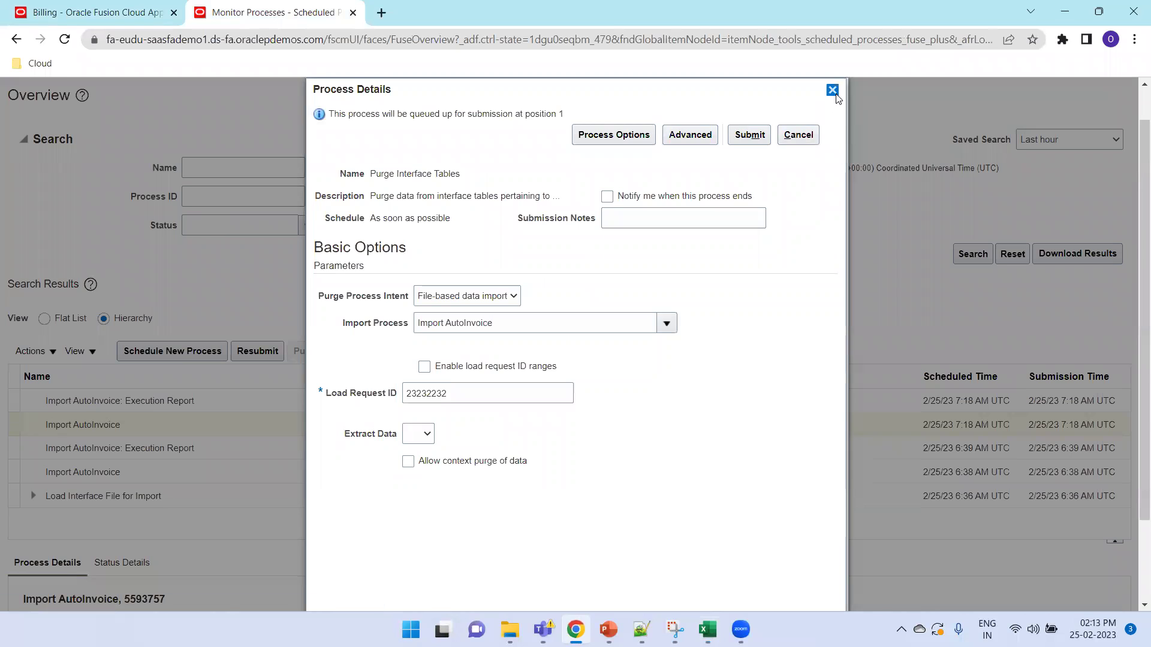
left_click(832, 90)
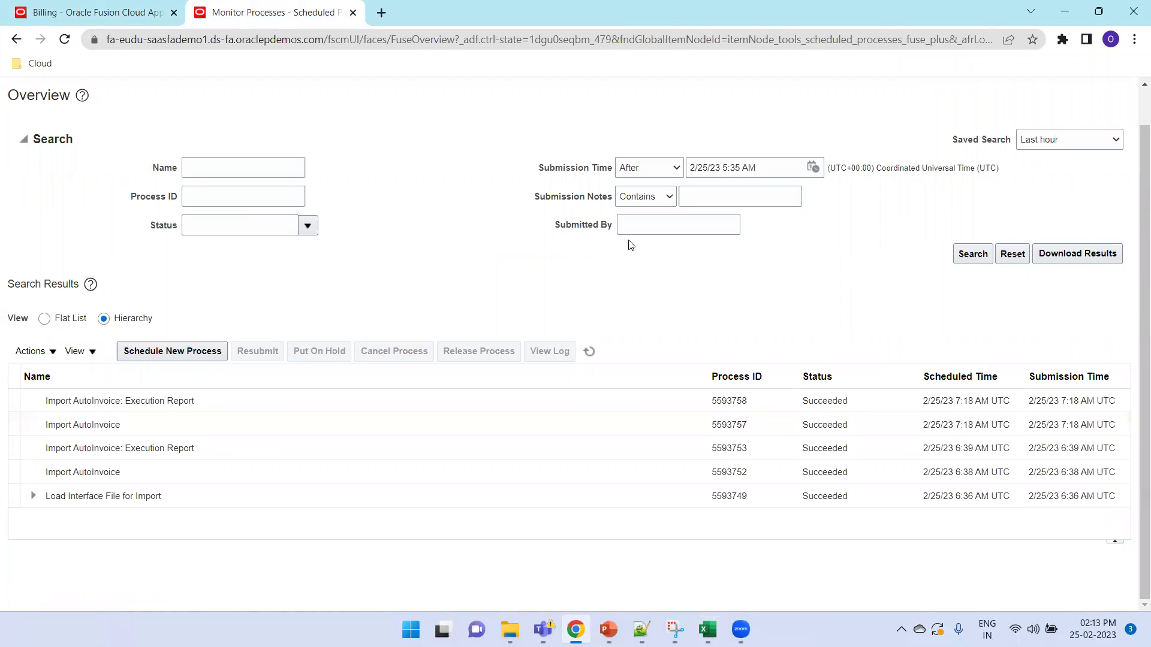
- Schedule a new process, search for "Load In%" and choose the Load Interface File for Import job
left_click(209, 351)
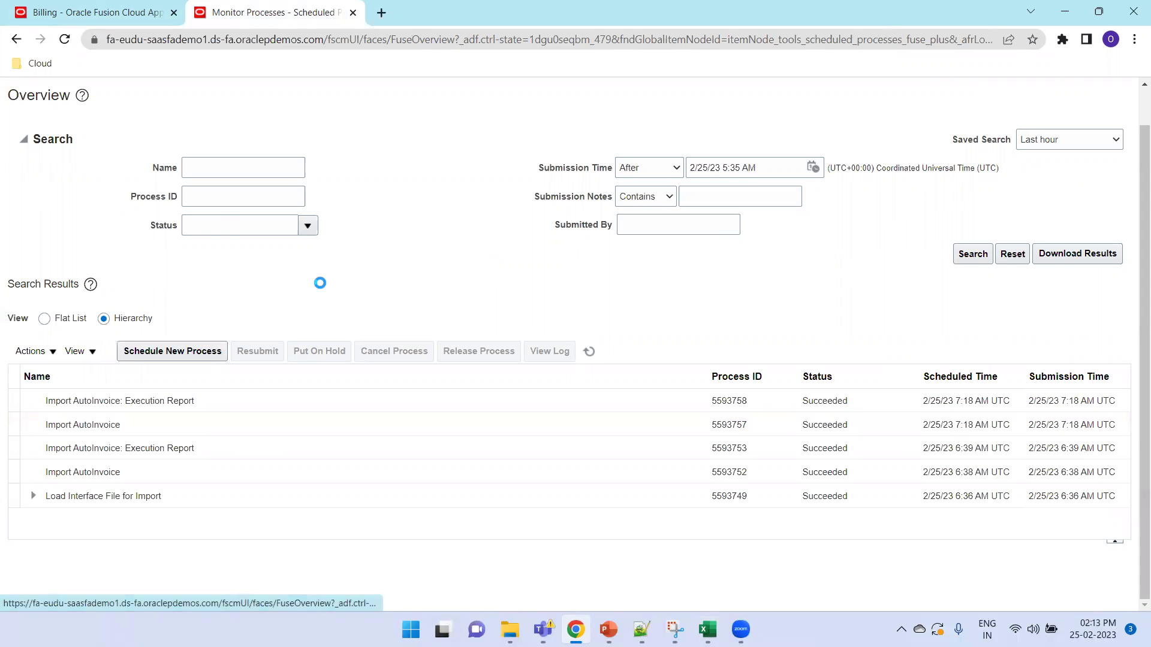
left_click_drag(486, 308, 288, 324)
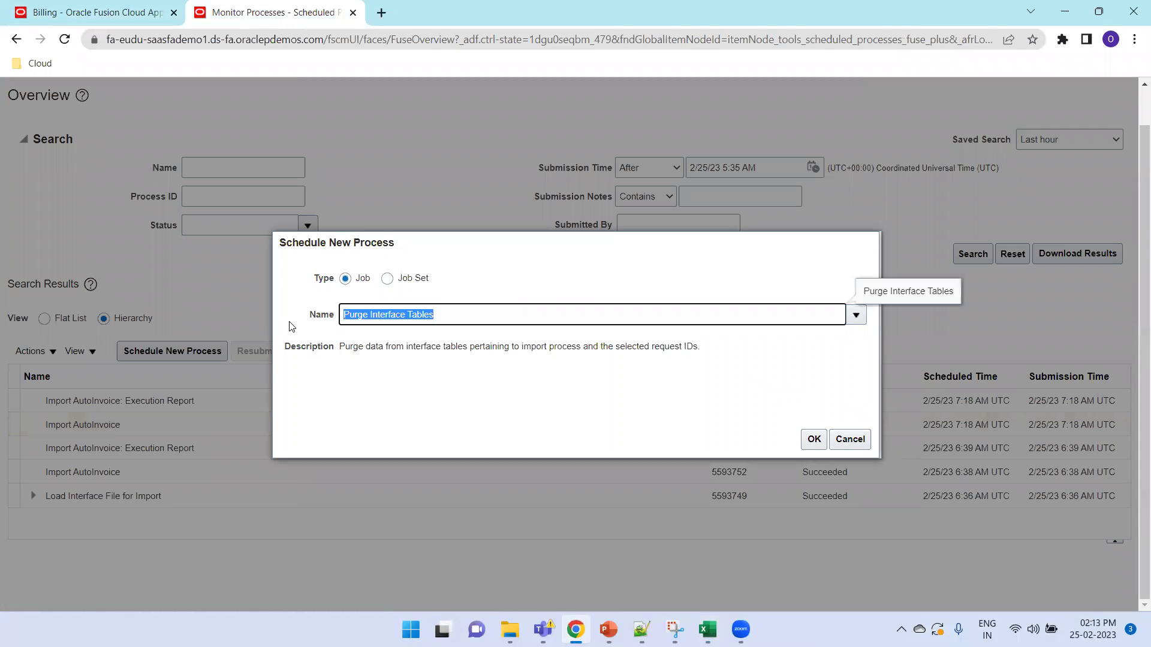
key("BackSpace")
type("Load In%")
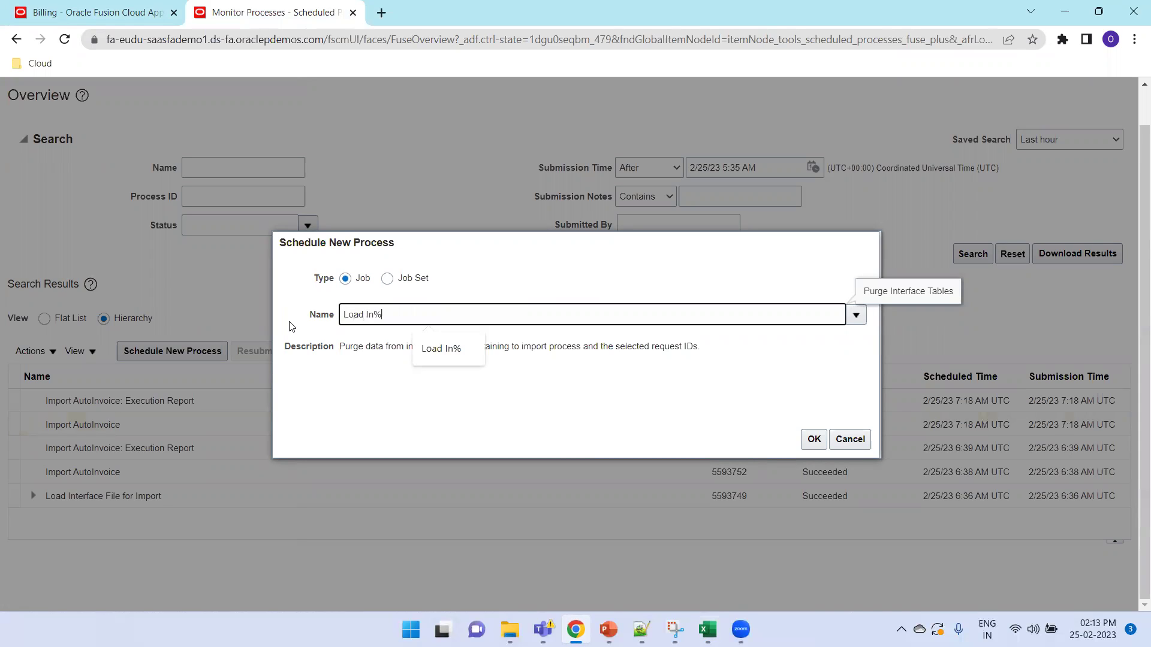
left_click(291, 327)
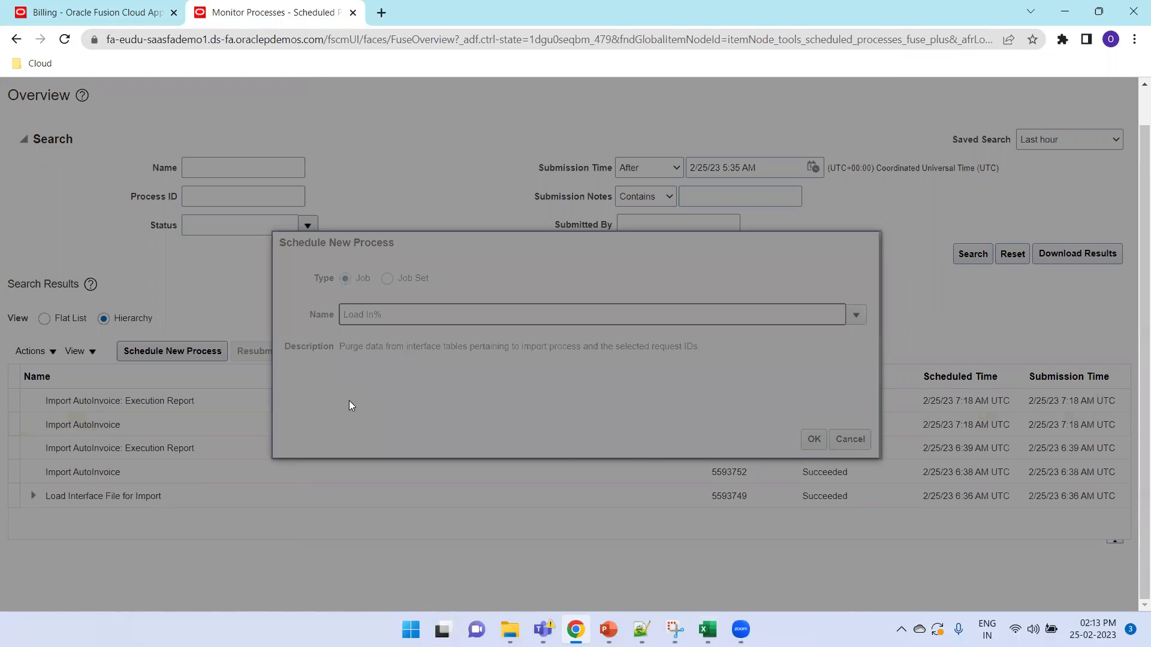
double_click(336, 386)
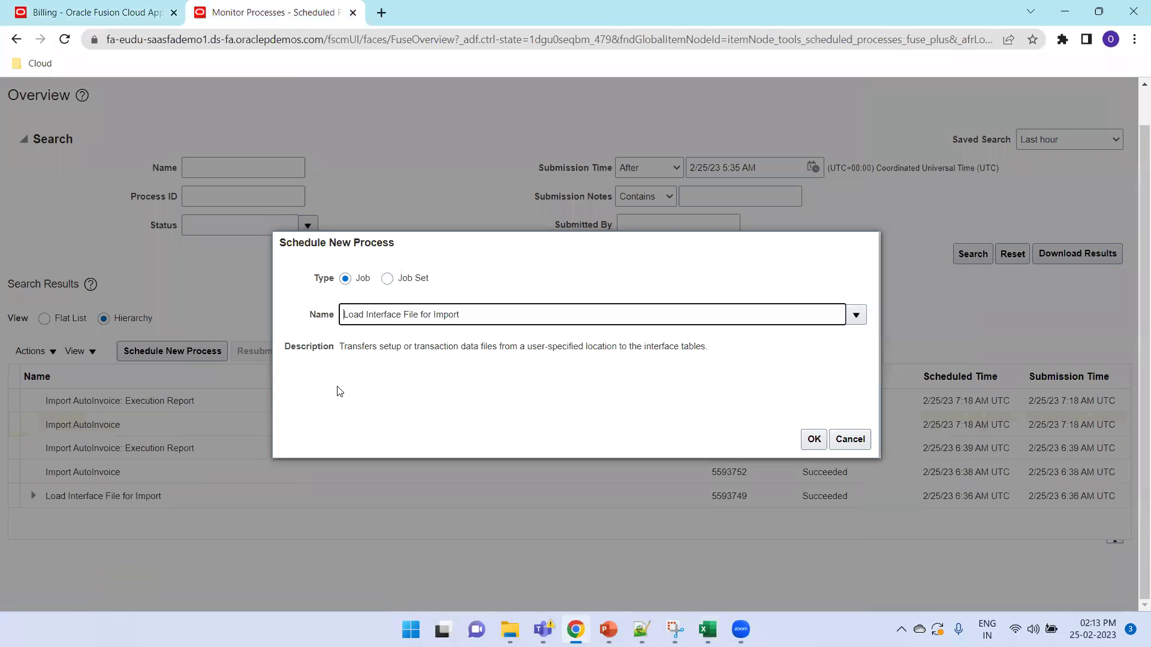
left_click(806, 441)
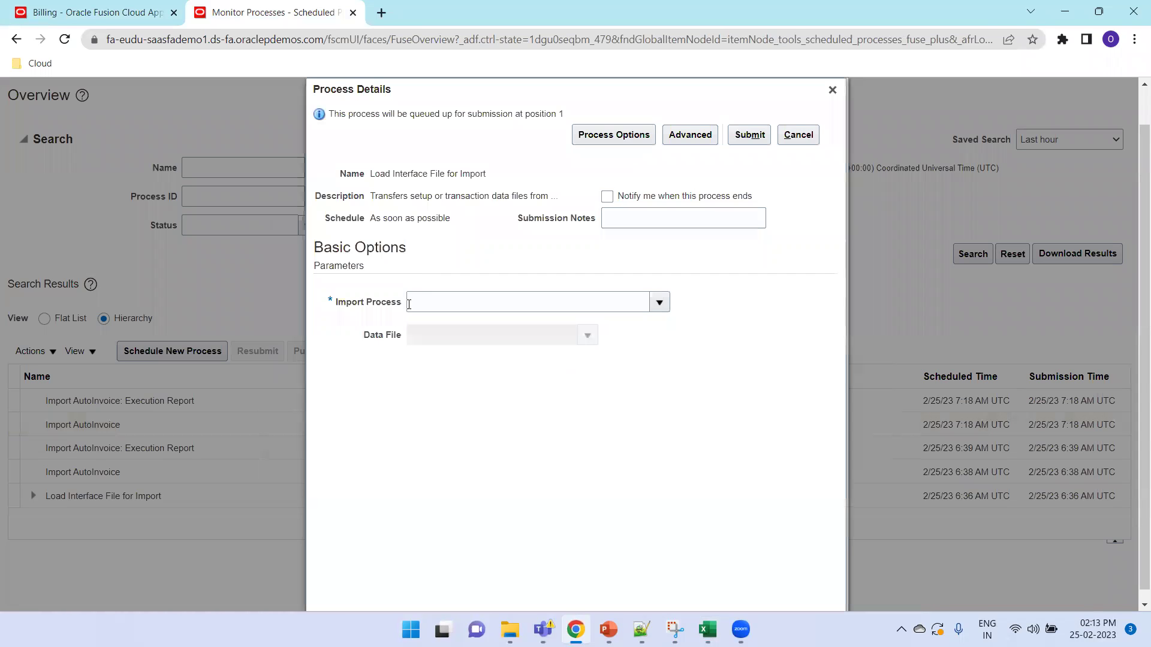
- Set the import process to Import AutoInvoice for the Receivables application
left_click(425, 300)
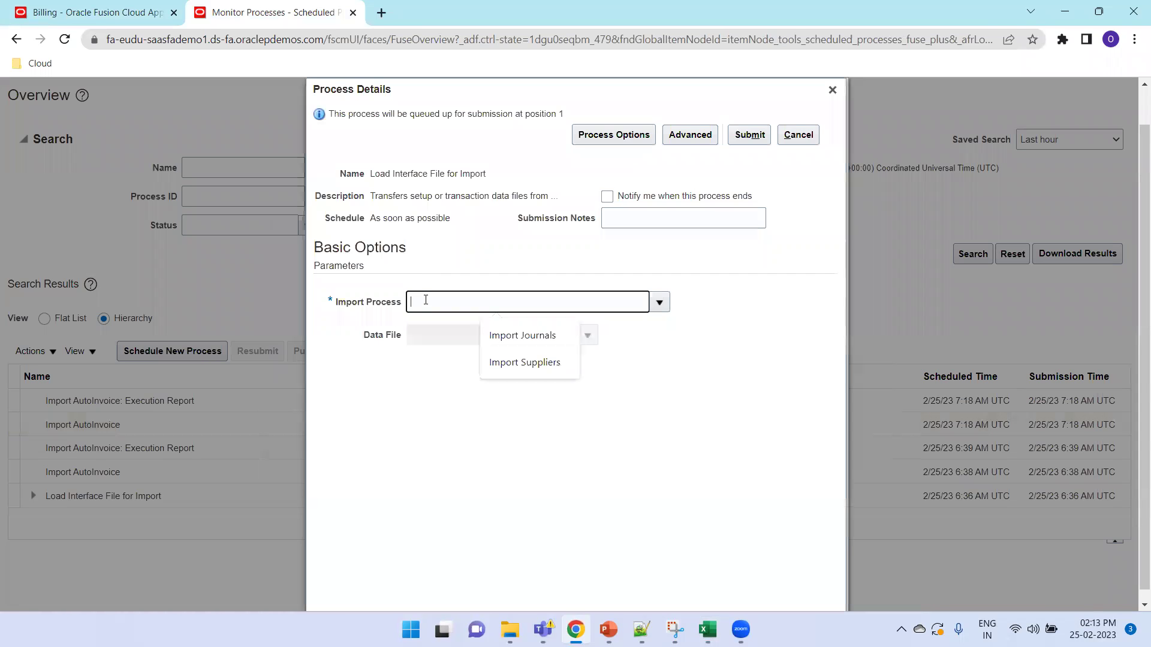
type("Import AutoInvoice")
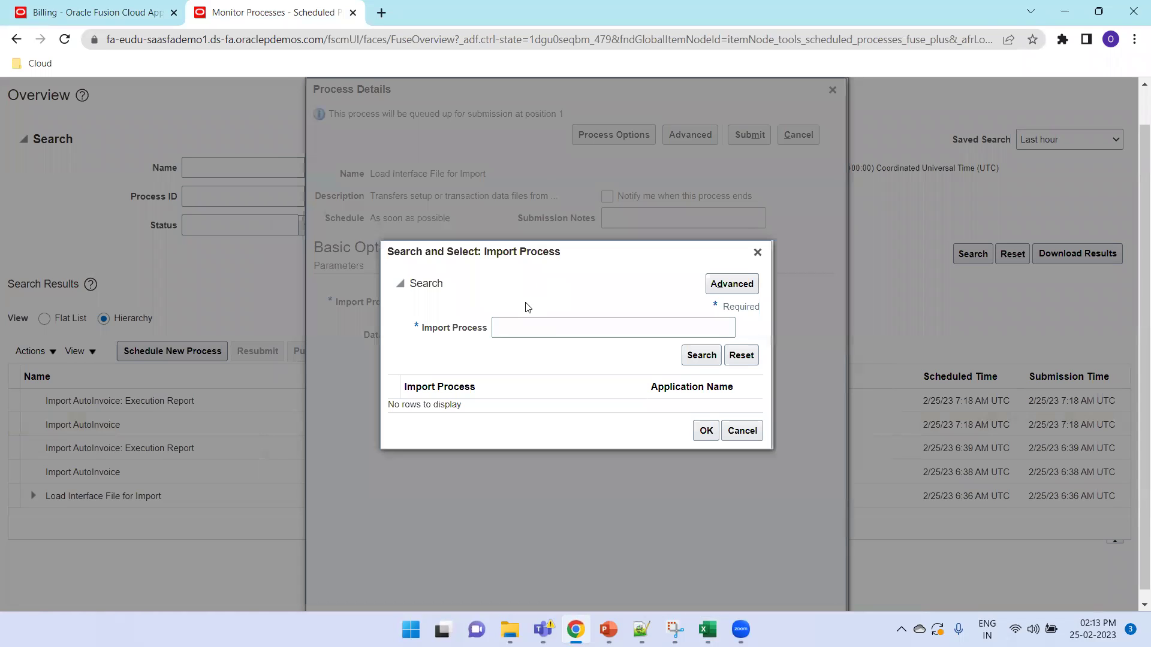
left_click(516, 324)
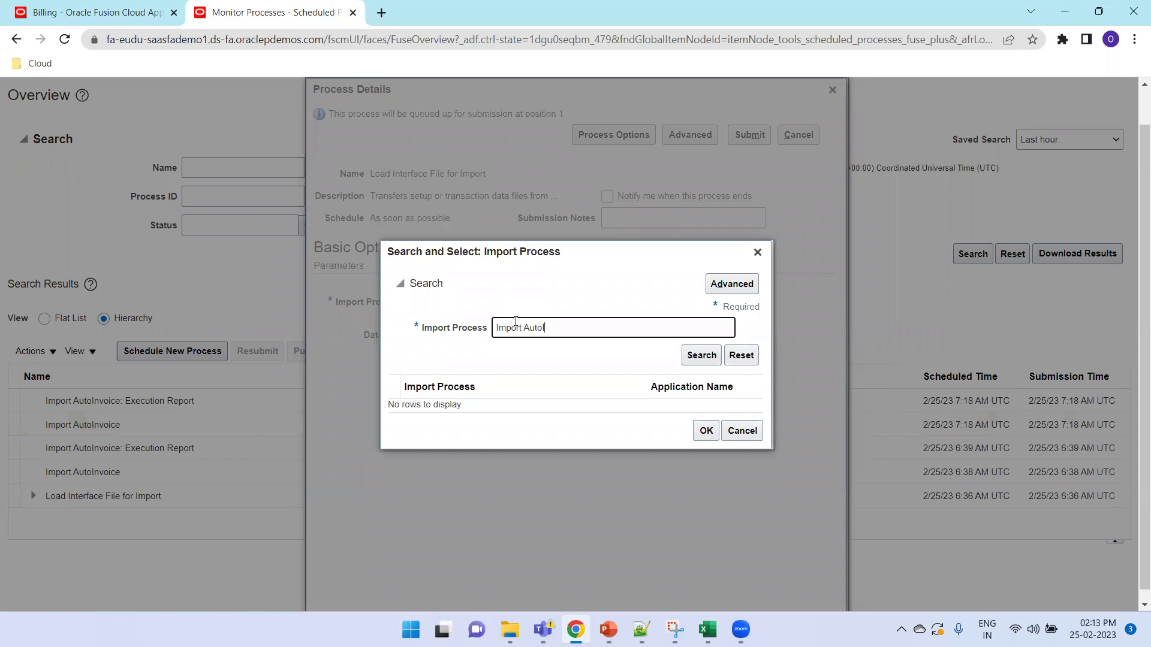
left_click(686, 360)
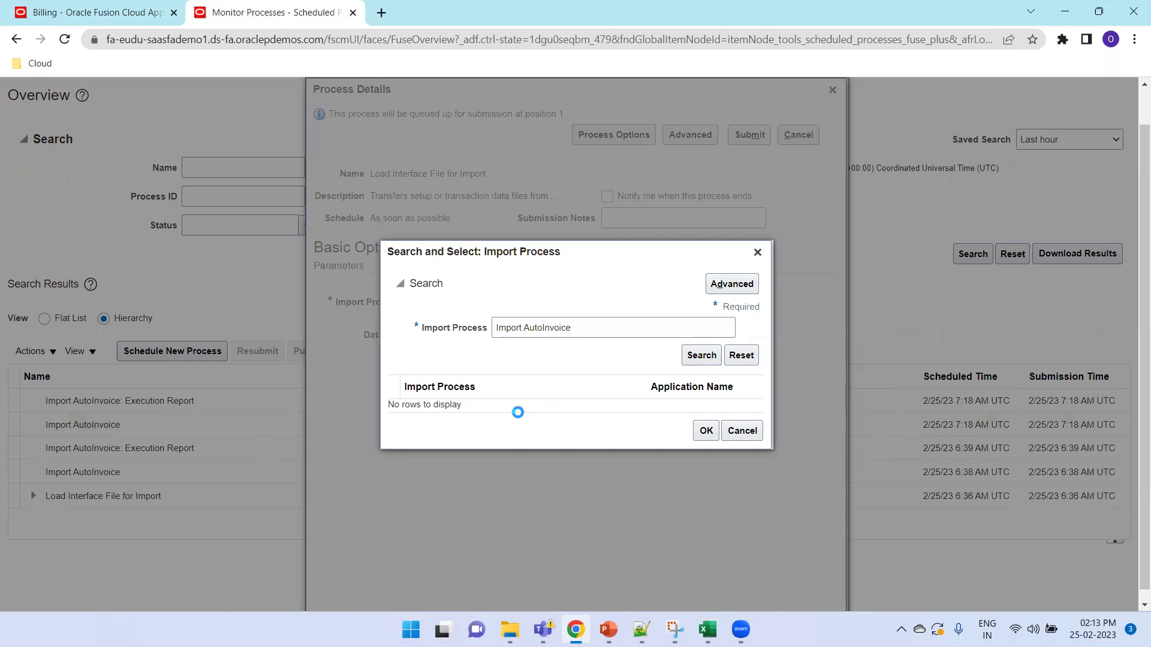
double_click(464, 408)
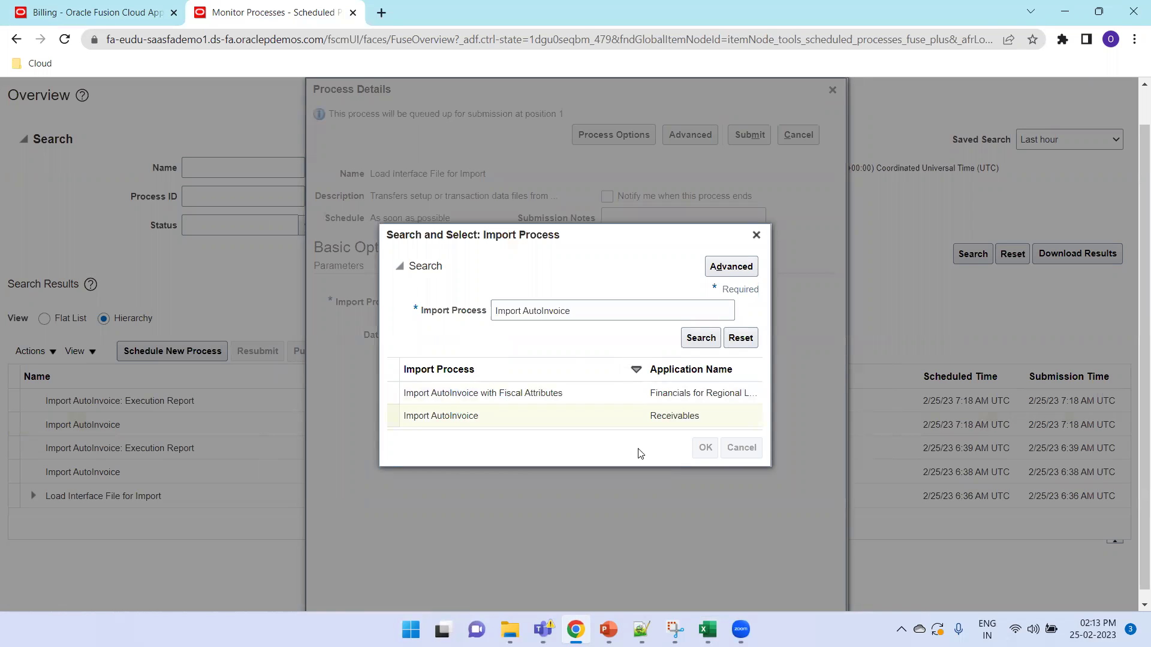
- Upload ArAutoinvoiceImport.zip from the ARInvoiceFBDI folder as the data file and submit the load process
left_click(586, 334)
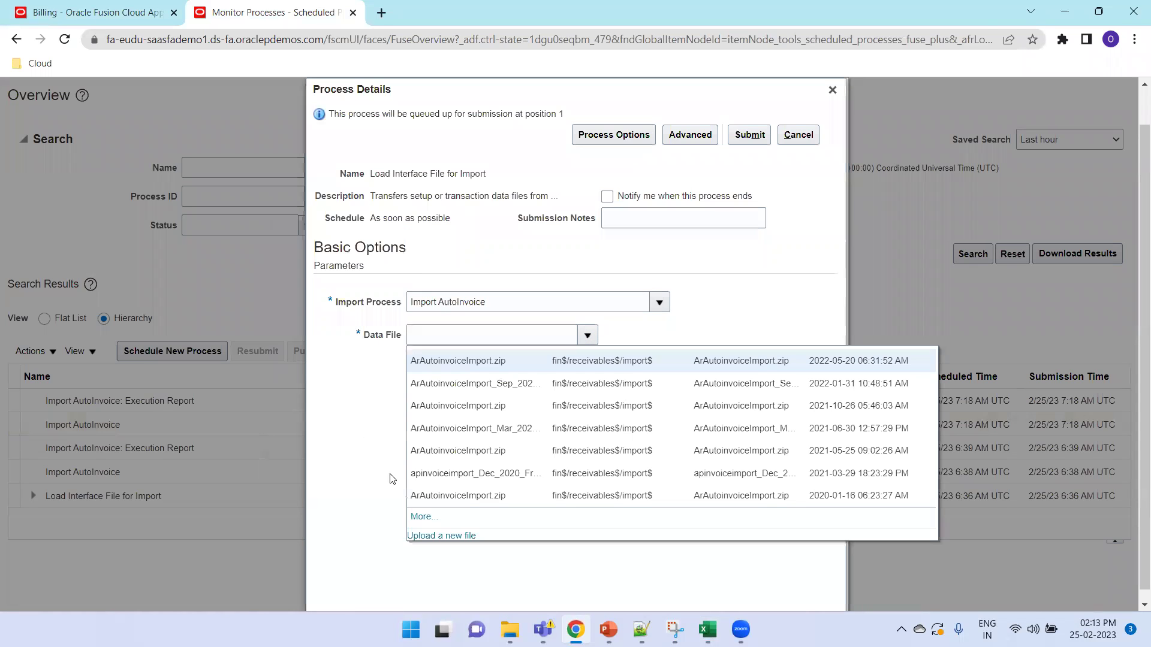
left_click(429, 536)
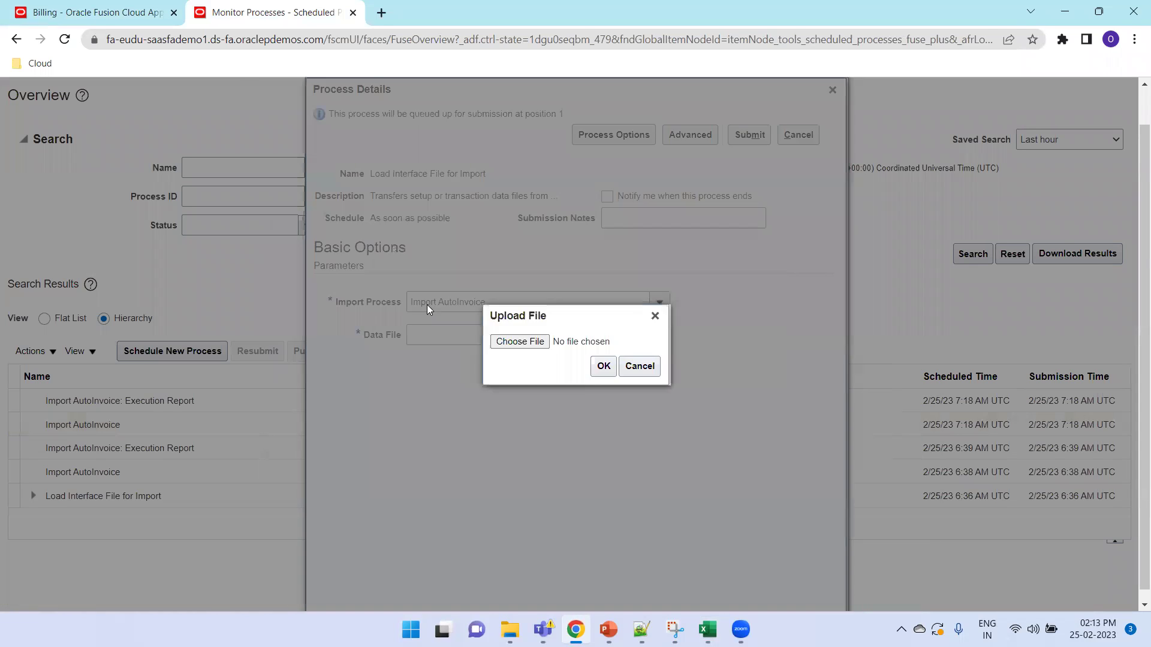
left_click(519, 341)
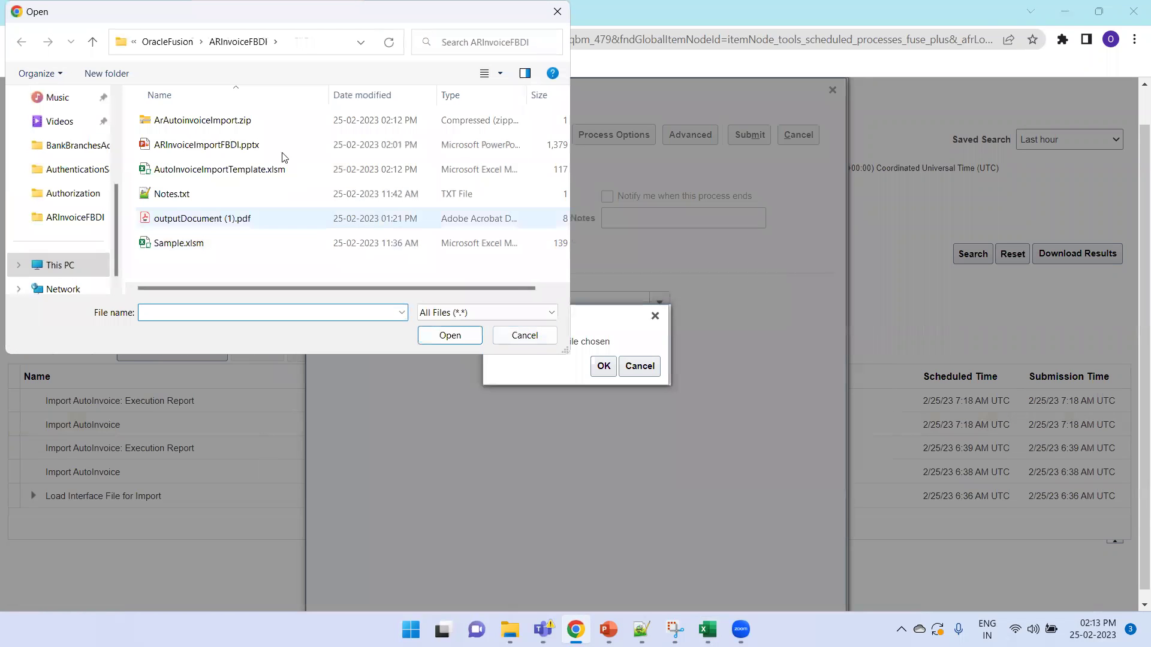
double_click(258, 123)
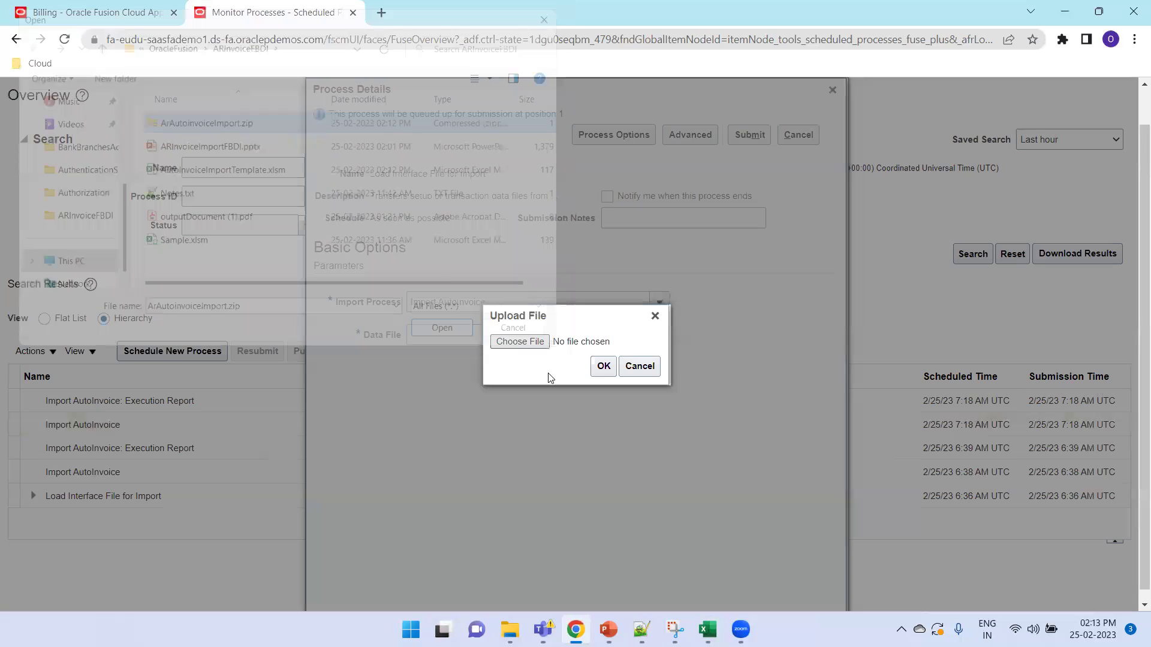
left_click(603, 368)
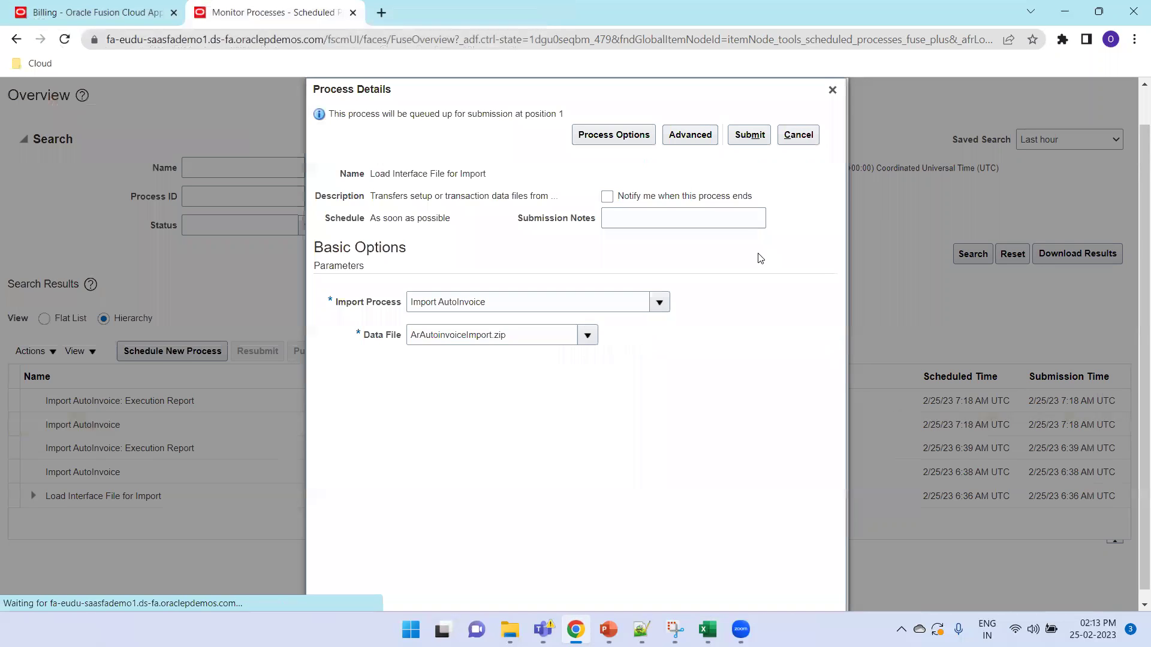
left_click(749, 135)
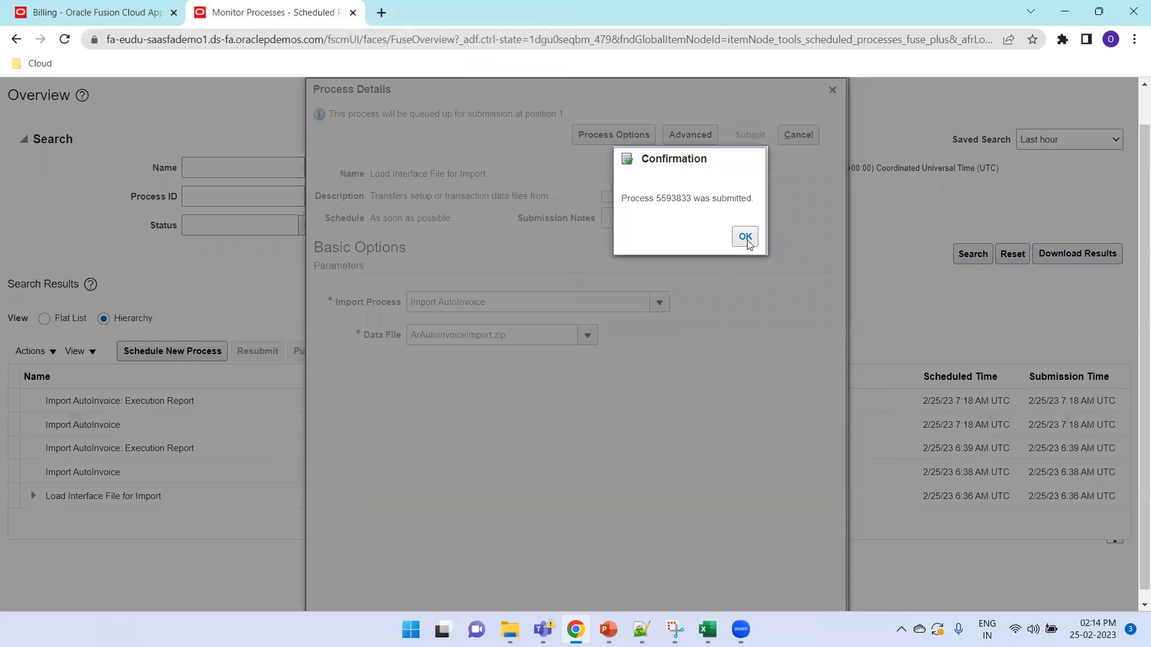
left_click(745, 237)
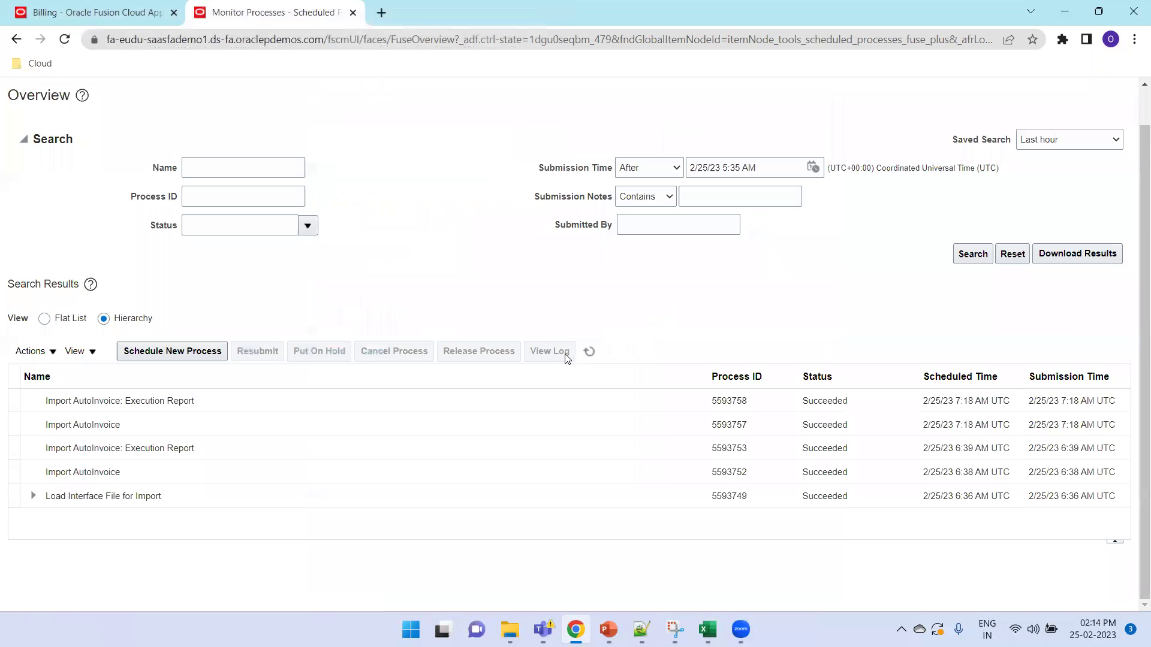
- Refresh the process list to monitor the new Load Interface File for Import run and expand its child processes
left_click(590, 352)
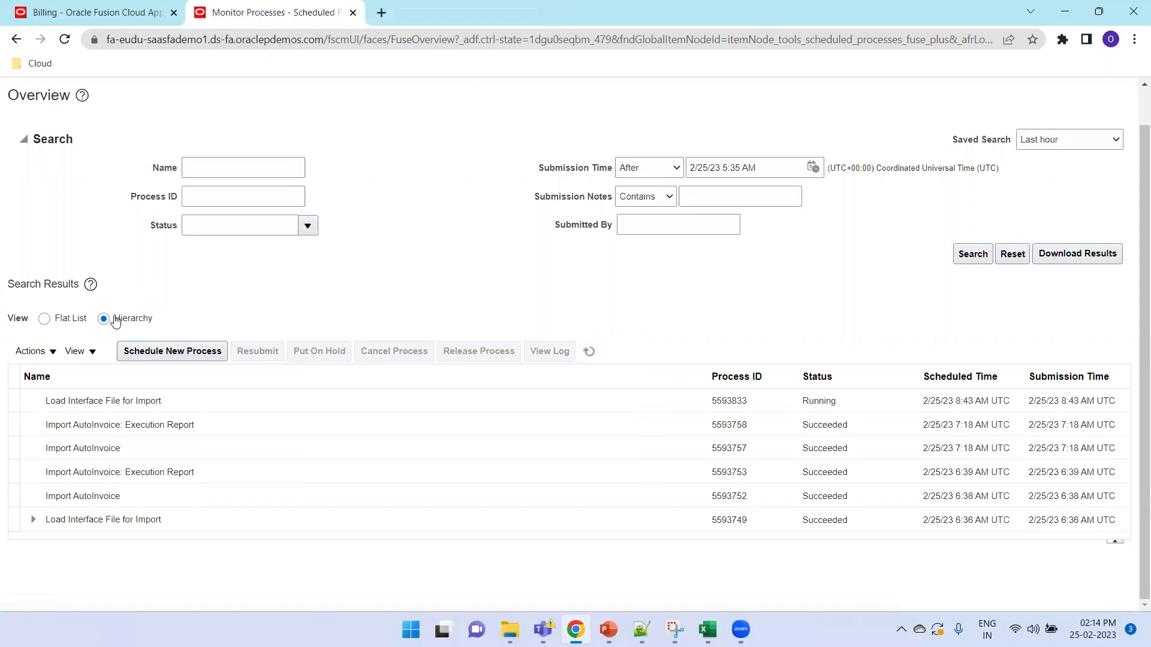
left_click(590, 352)
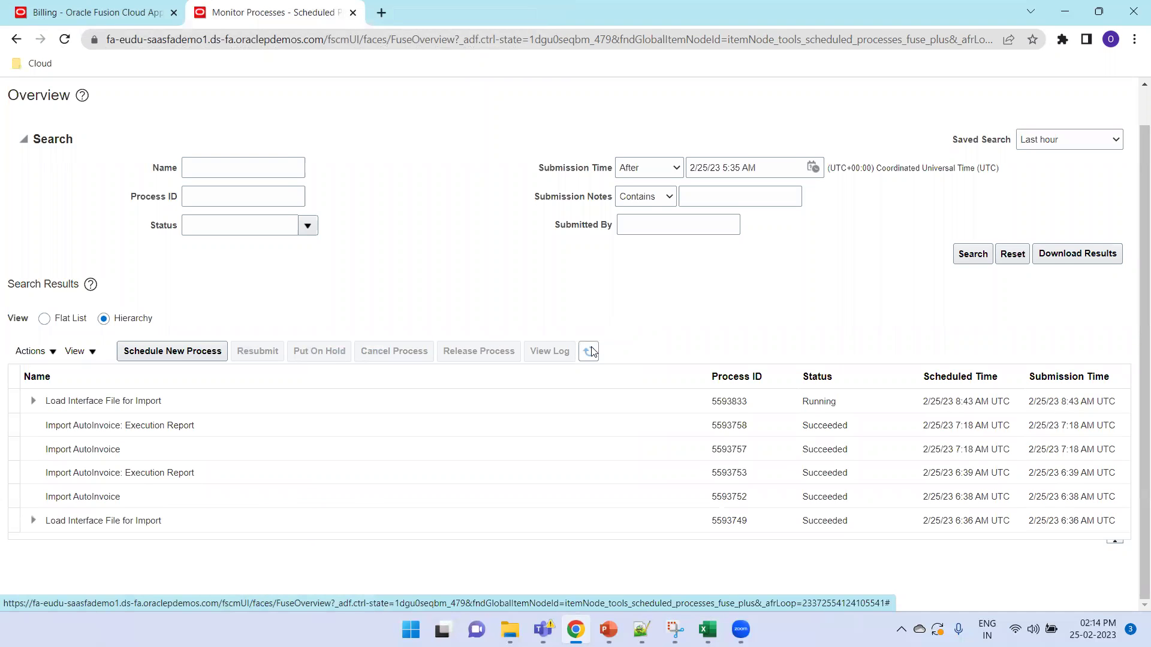
left_click(590, 352)
left_click(591, 352)
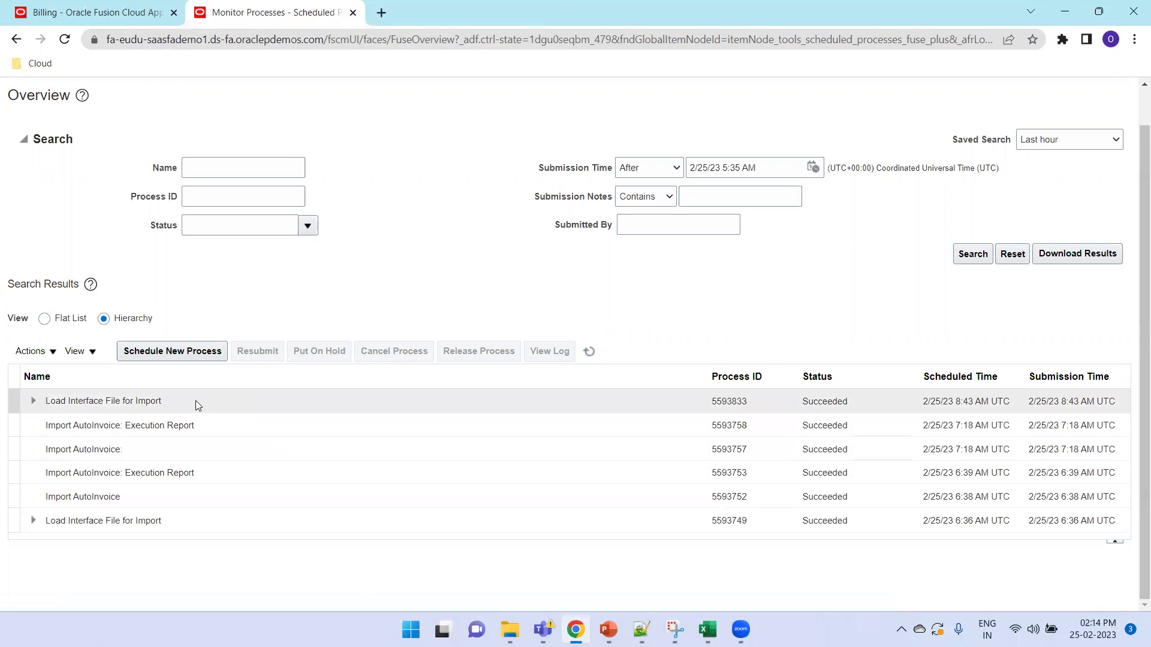
left_click(34, 401)
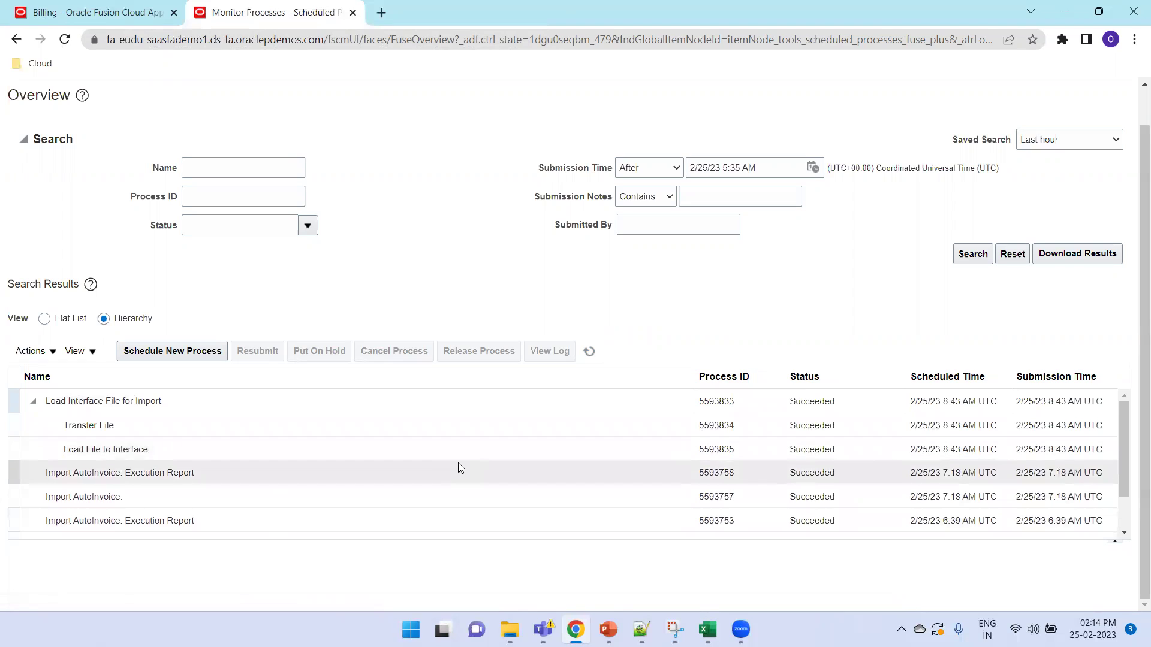
- Switch to File Explorer, check the contents of ArAutoinvoiceImport.zip and return to the ARInvoiceFBDI folder
mouse_move(510, 629)
left_click(518, 594)
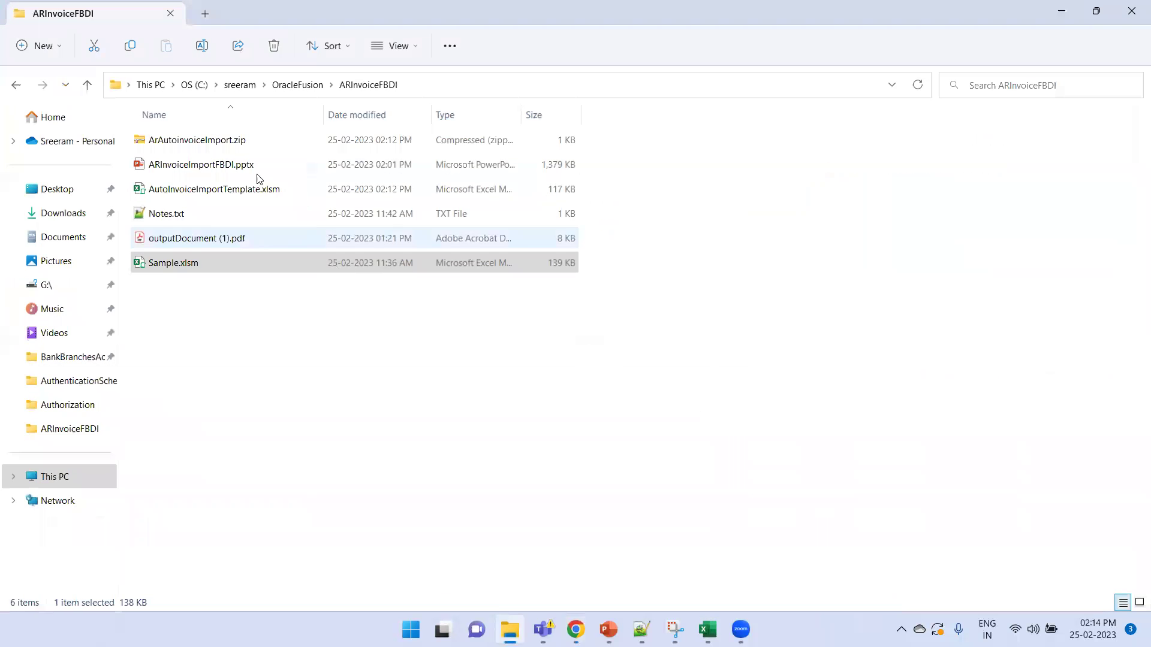
left_click(260, 142)
double_click(260, 143)
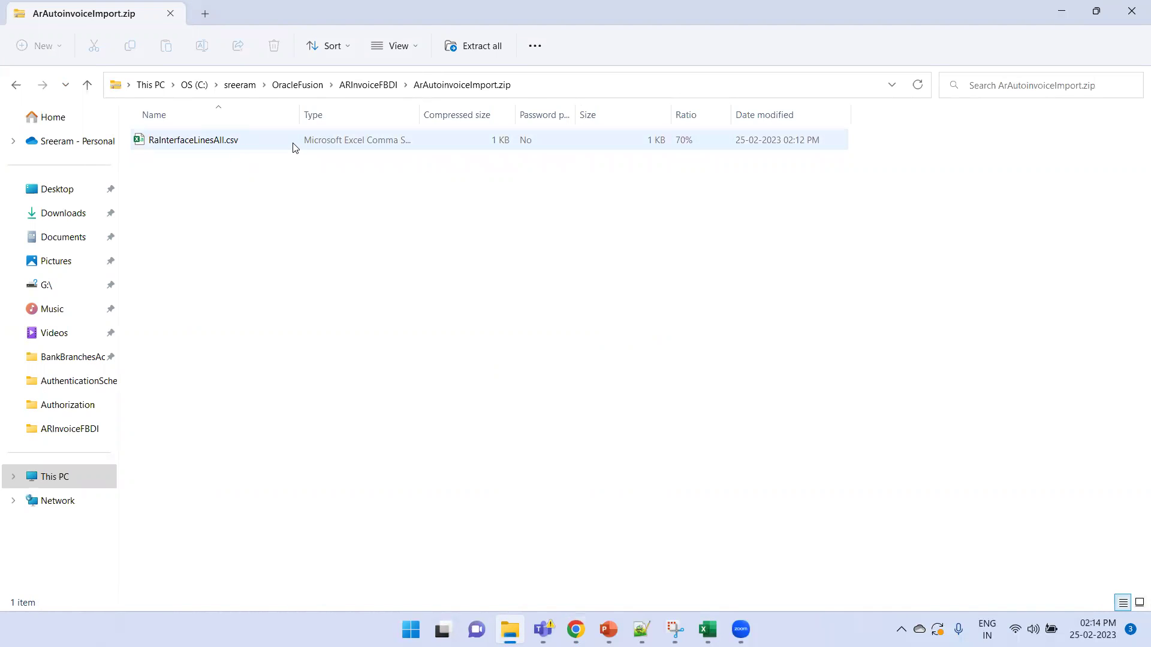
left_click(368, 84)
- Return to Chrome and schedule a new Import AutoInvoice job, opening its process details
left_click(575, 630)
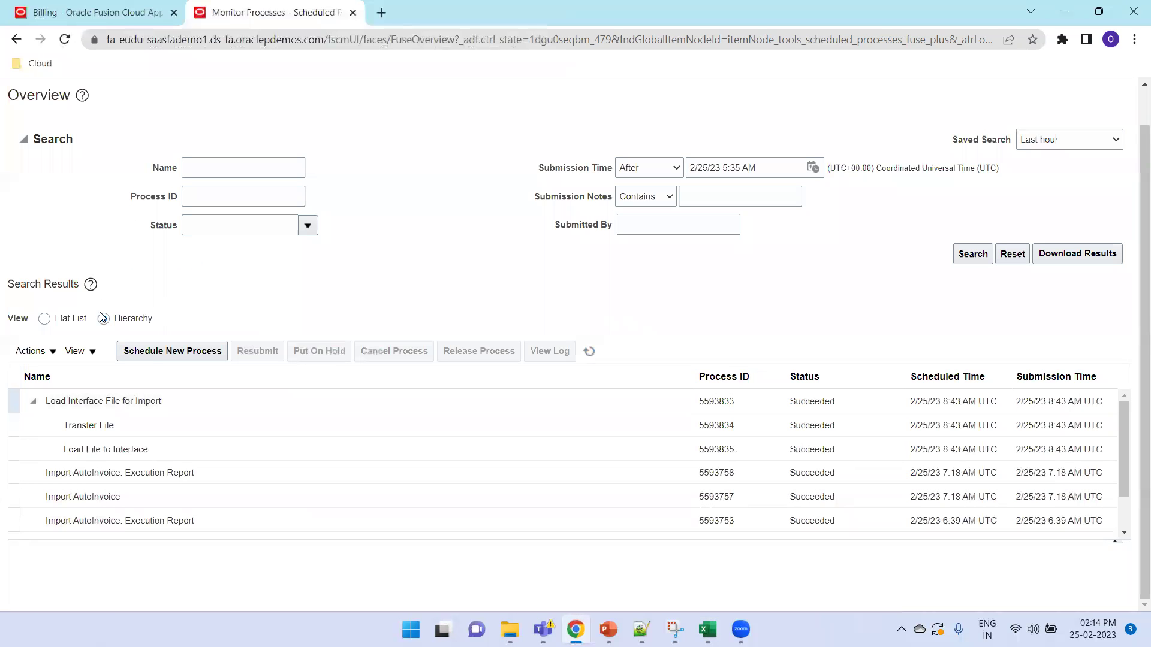
left_click(150, 354)
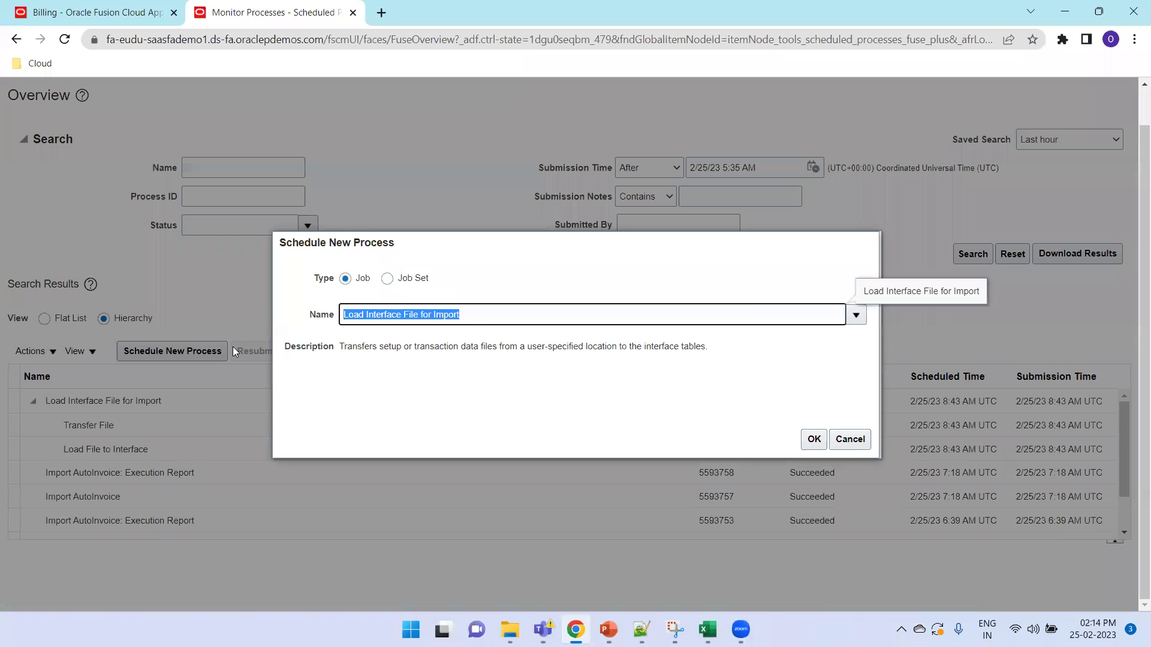
key("BackSpace")
type("Import AutoInv")
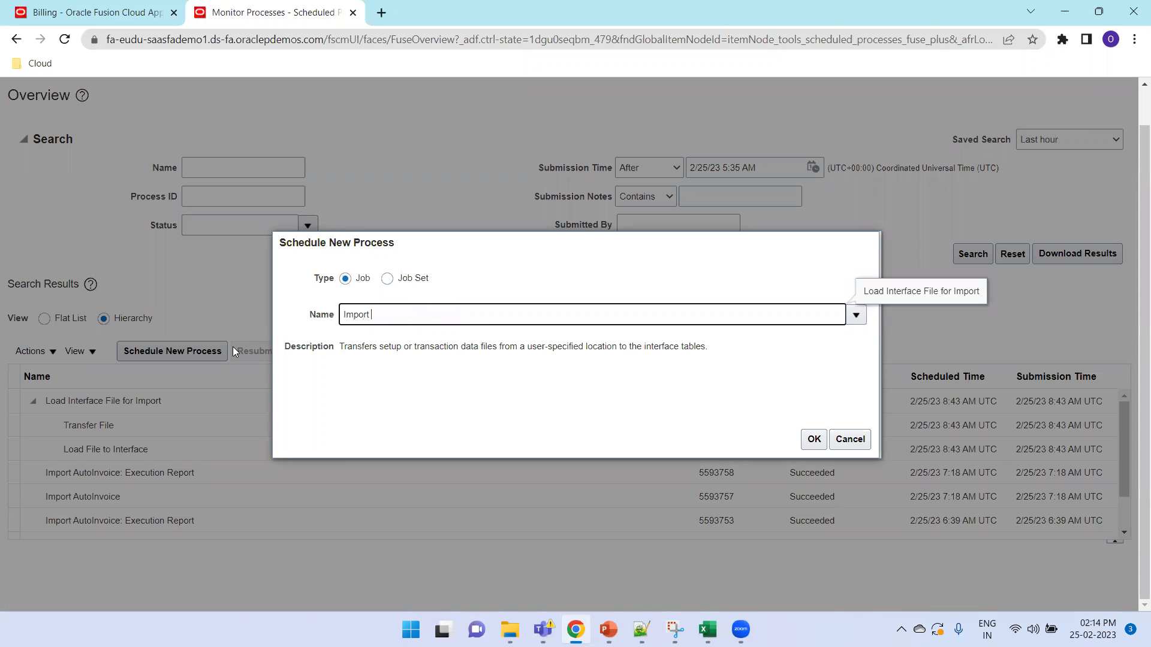
type("oice")
left_click(540, 396)
double_click(412, 385)
left_click(814, 440)
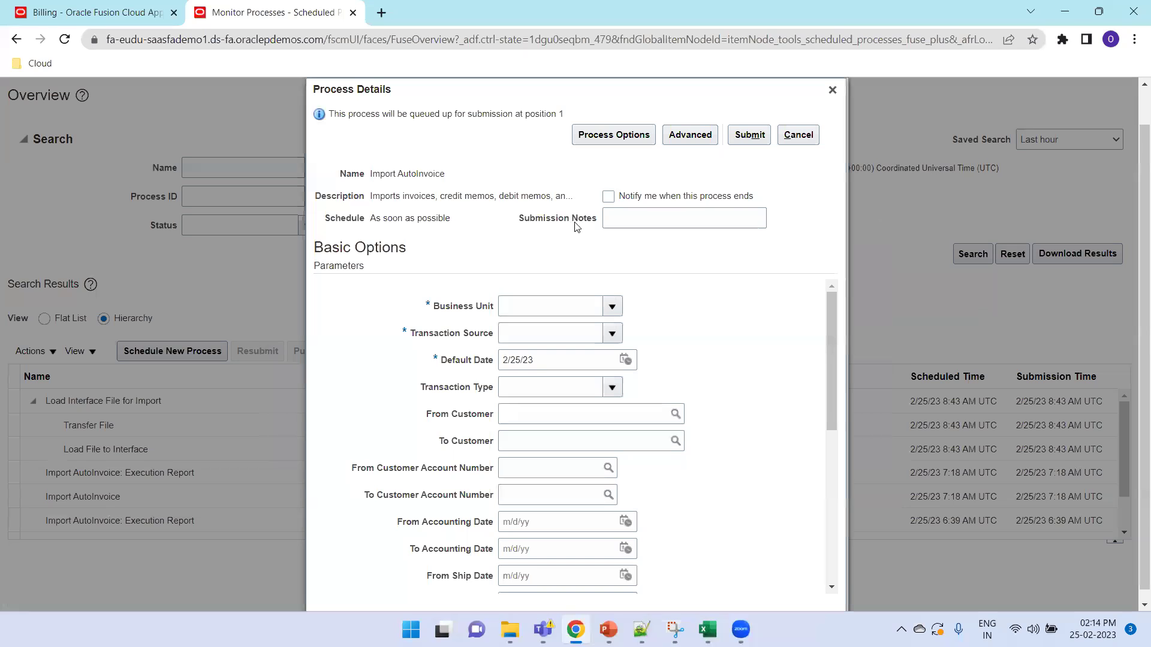
- Set the Import AutoInvoice Business Unit to US1 Business Unit and Transaction Source to XXORA_DATA_MIGRATION, and submit the process
left_click(557, 307)
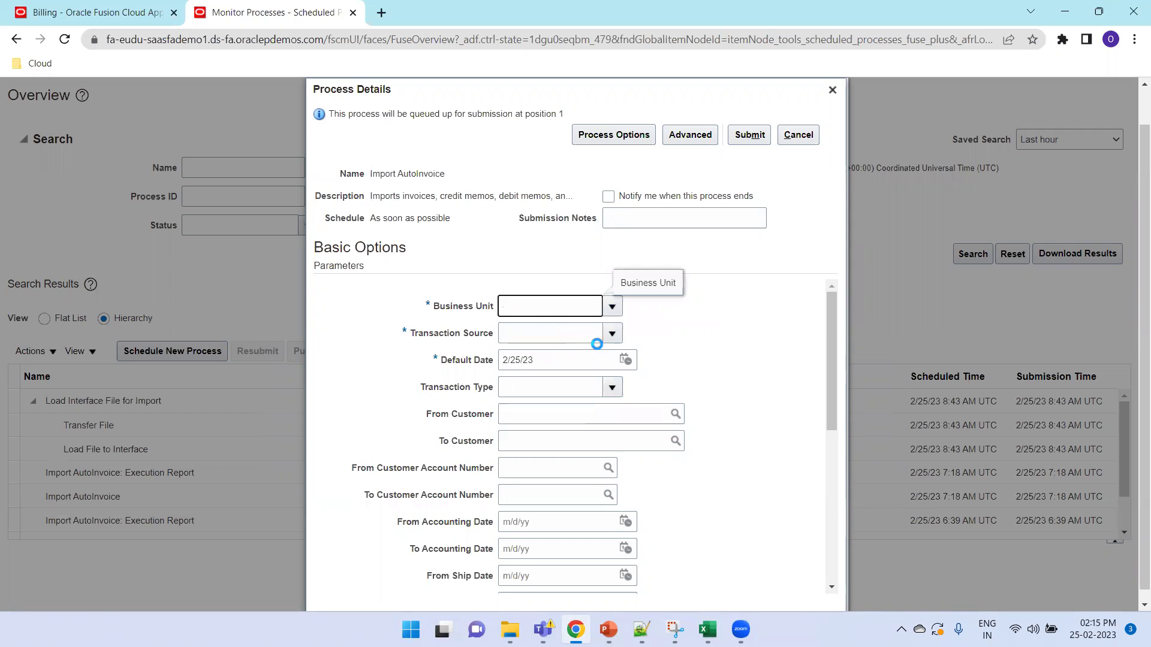
left_click(611, 334)
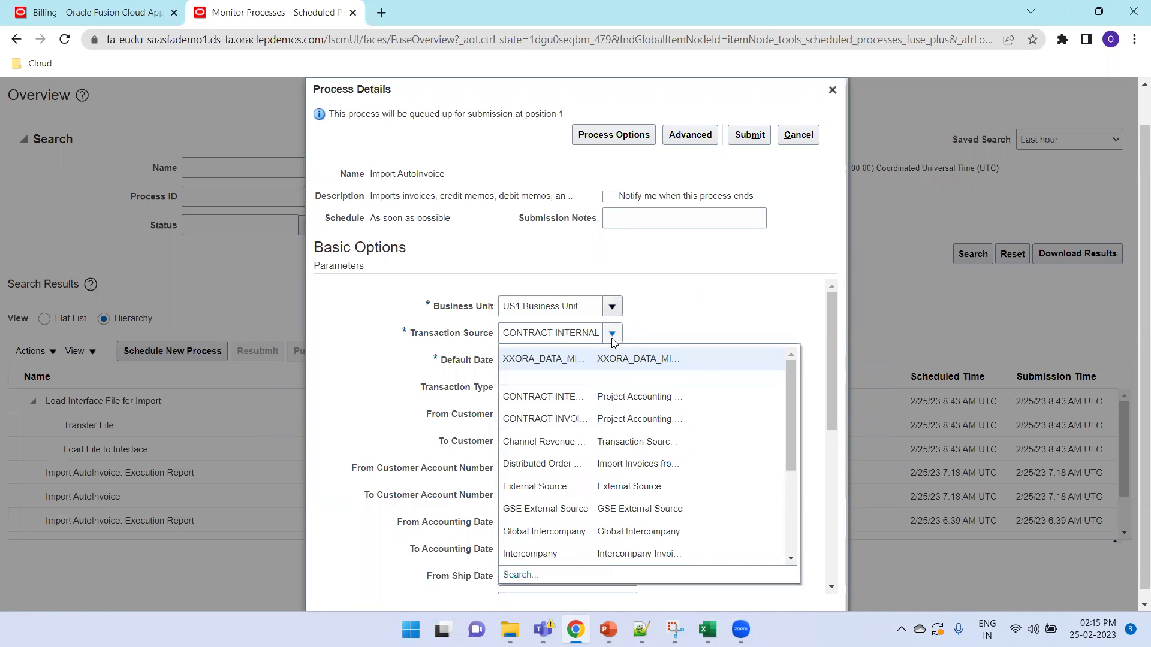
left_click(581, 358)
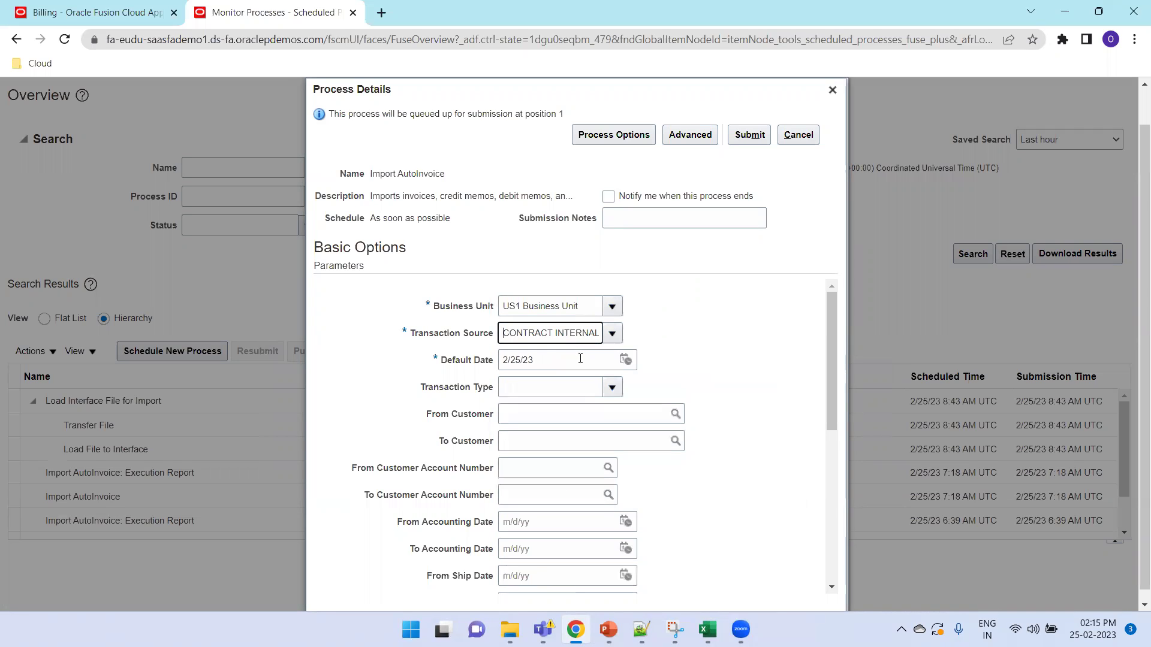
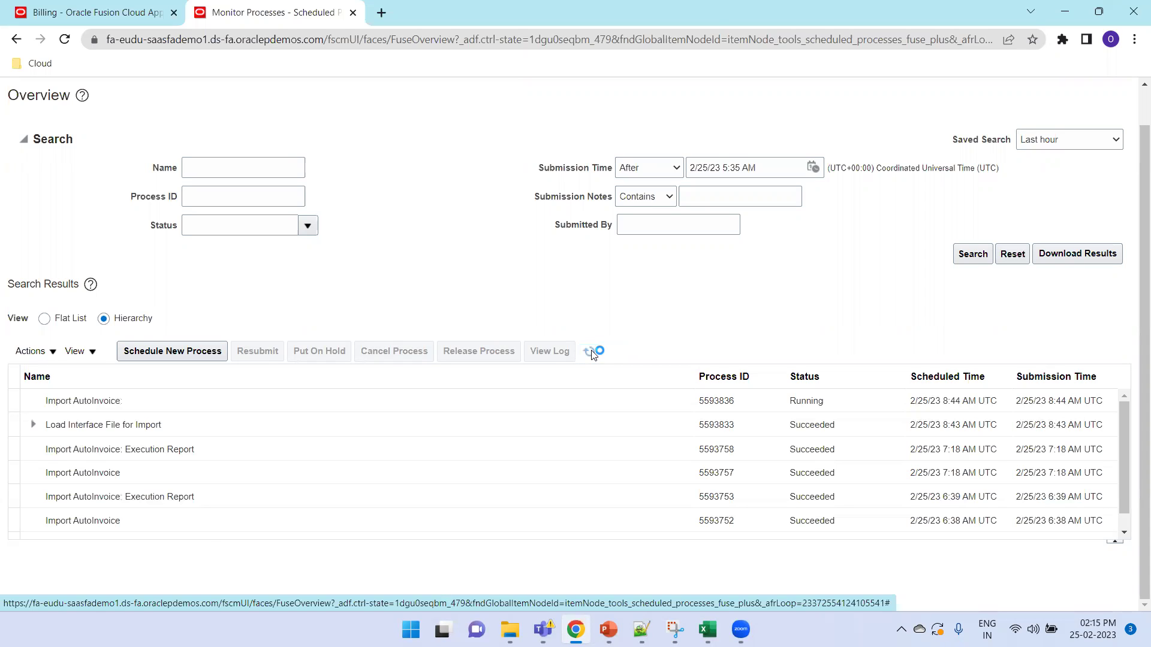
- Refresh the scheduled process list to monitor the new Import AutoInvoice run and check its process details
left_click(591, 352)
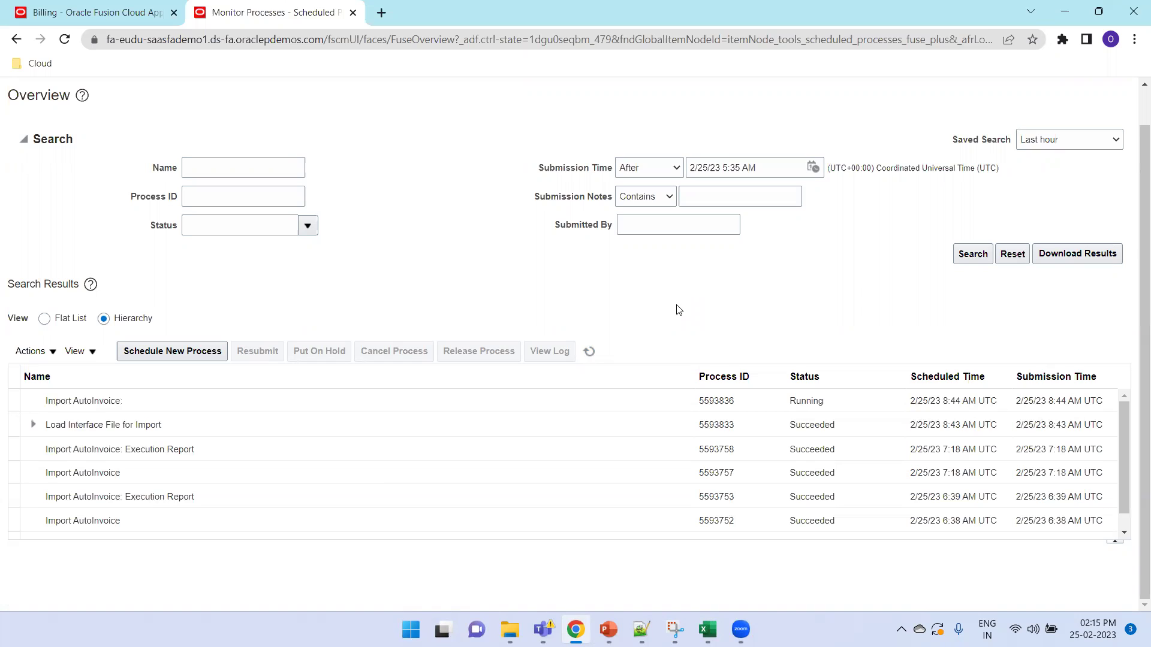
left_click(590, 352)
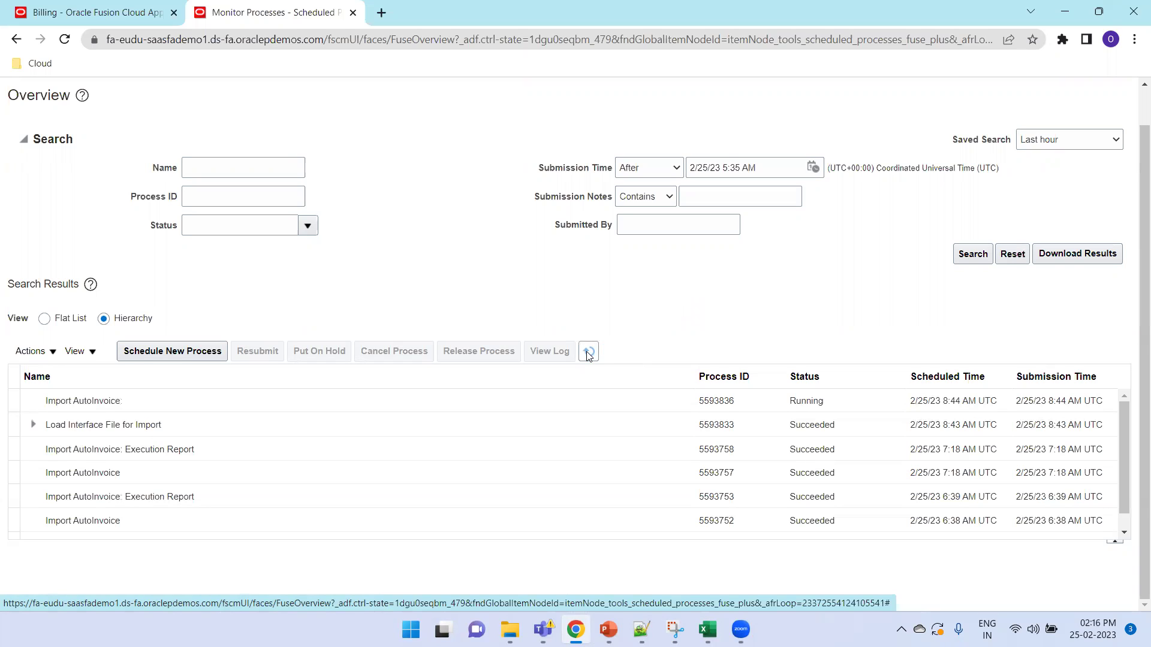
left_click(959, 257)
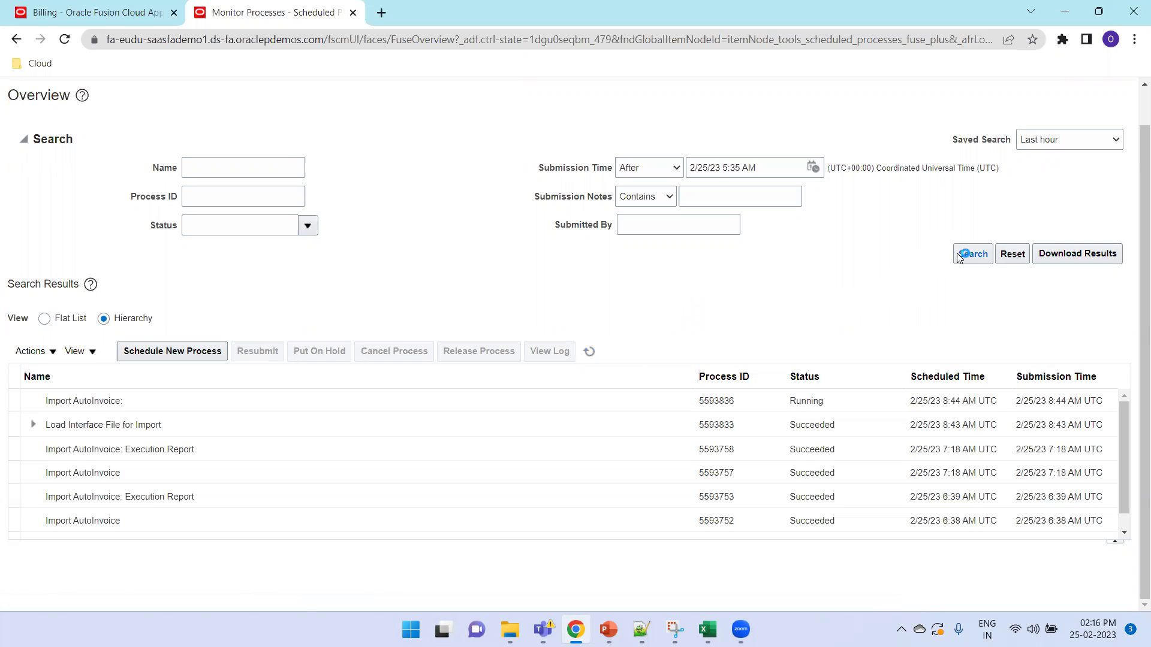
left_click(959, 256)
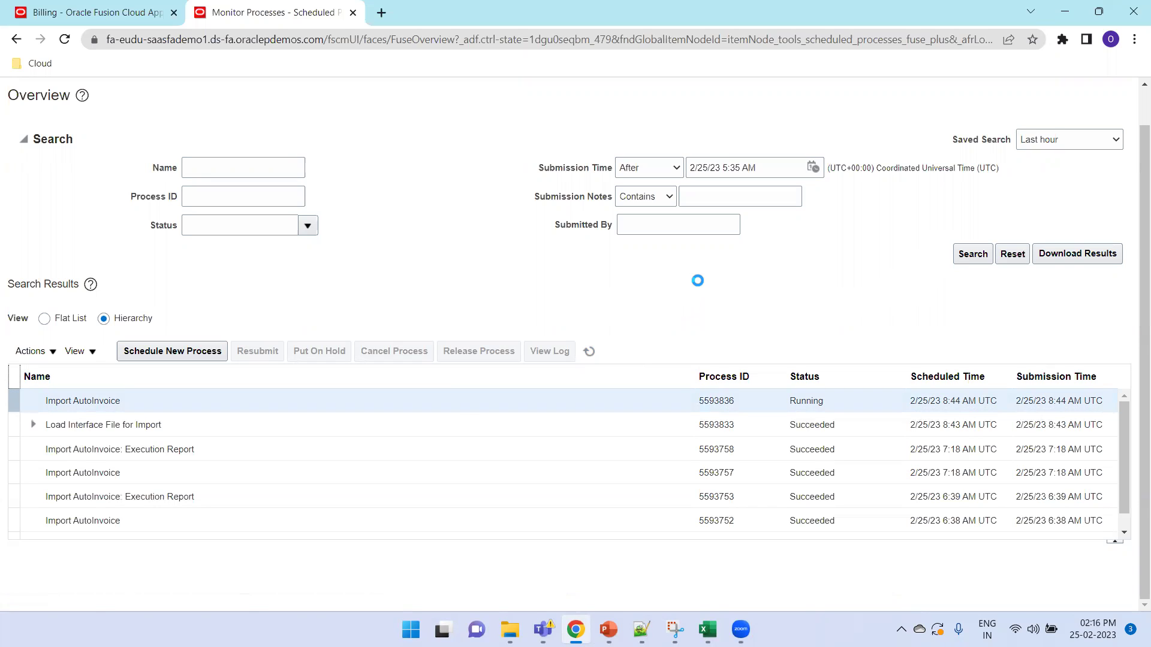
left_click(621, 515)
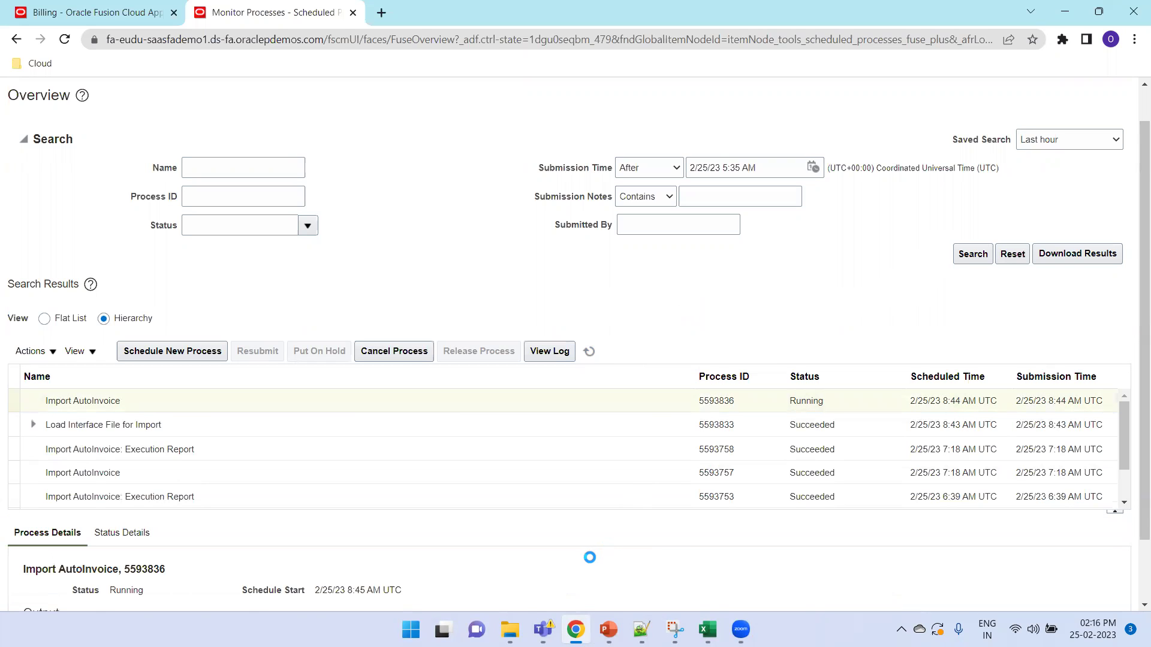
scroll(590, 557, "down", 3)
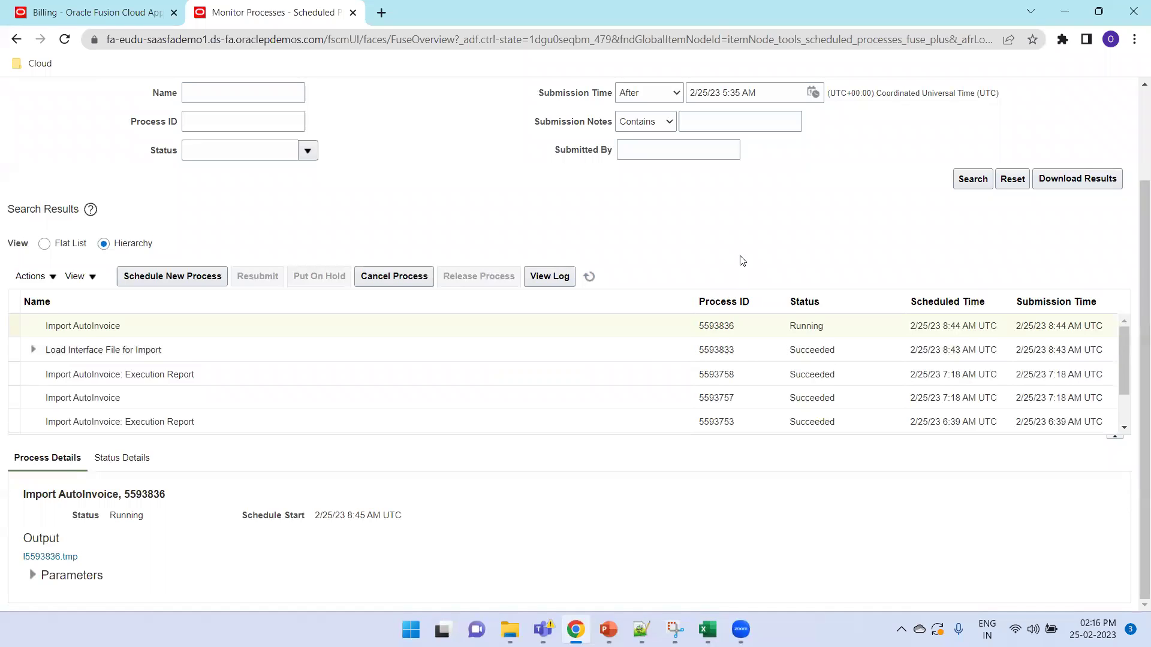
scroll(742, 260, "up", 3)
left_click(971, 293)
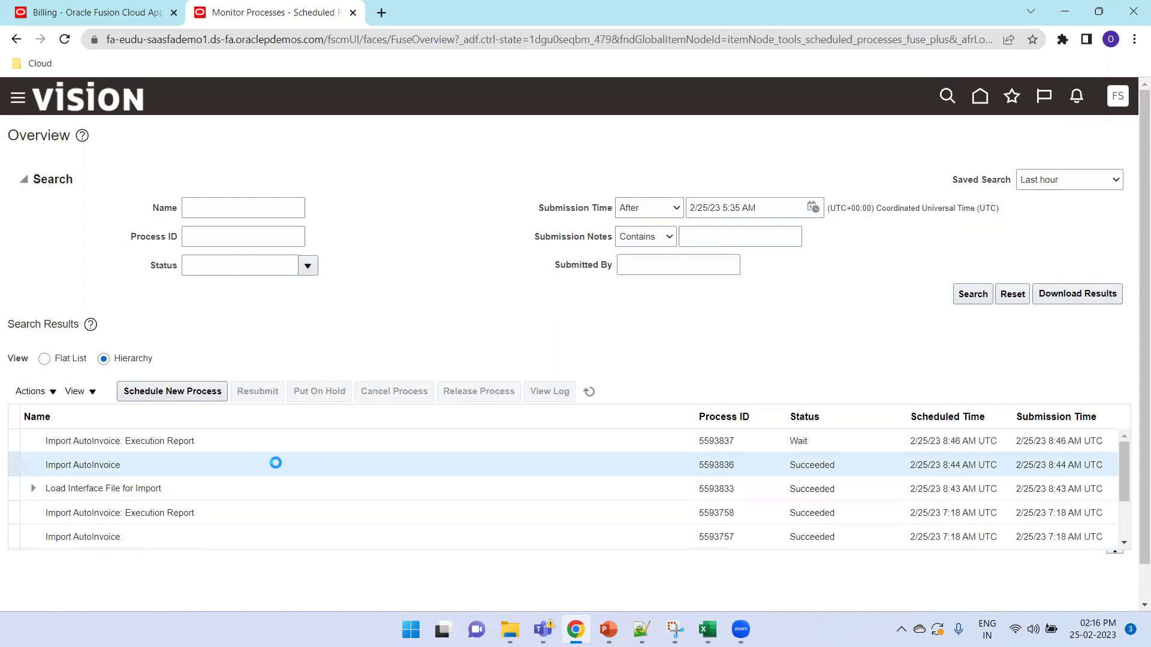
- Check the new Import AutoInvoice: Execution Report process details and keep refreshing the process list to track its status
left_click(268, 459)
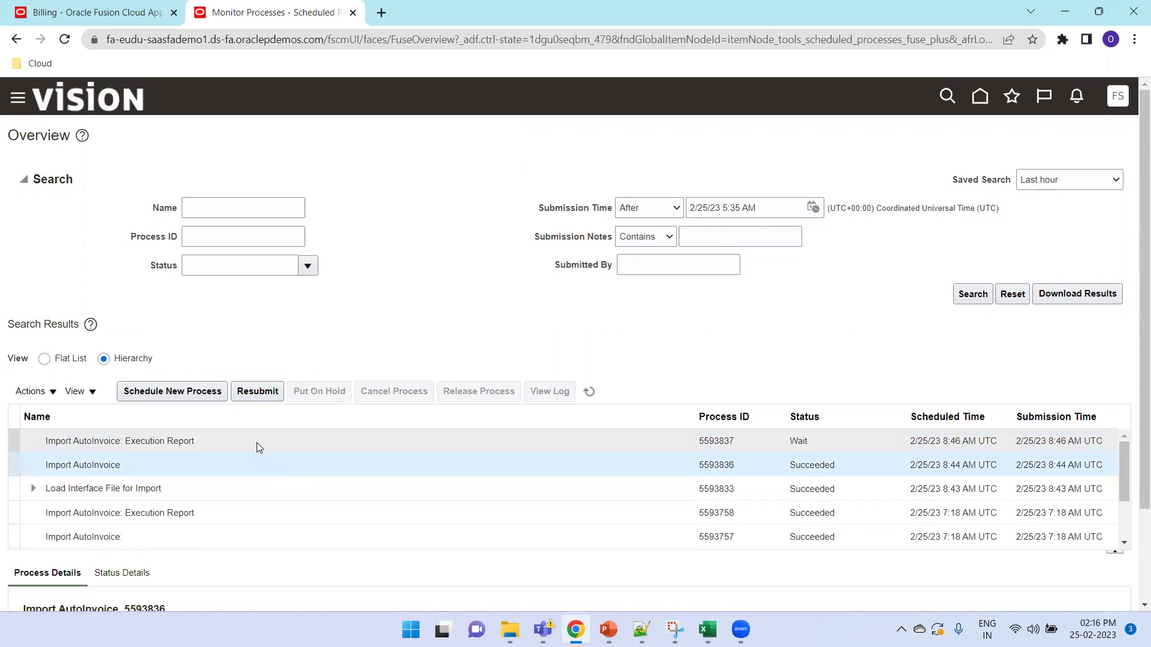
left_click(256, 443)
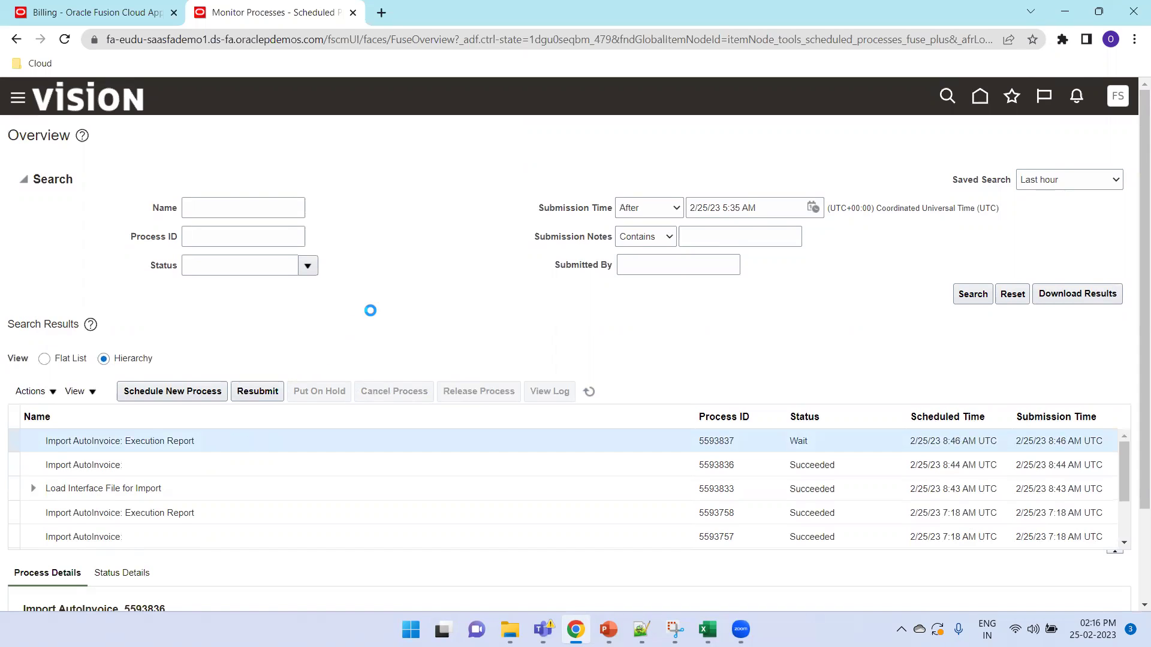
scroll(419, 276, "down", 1)
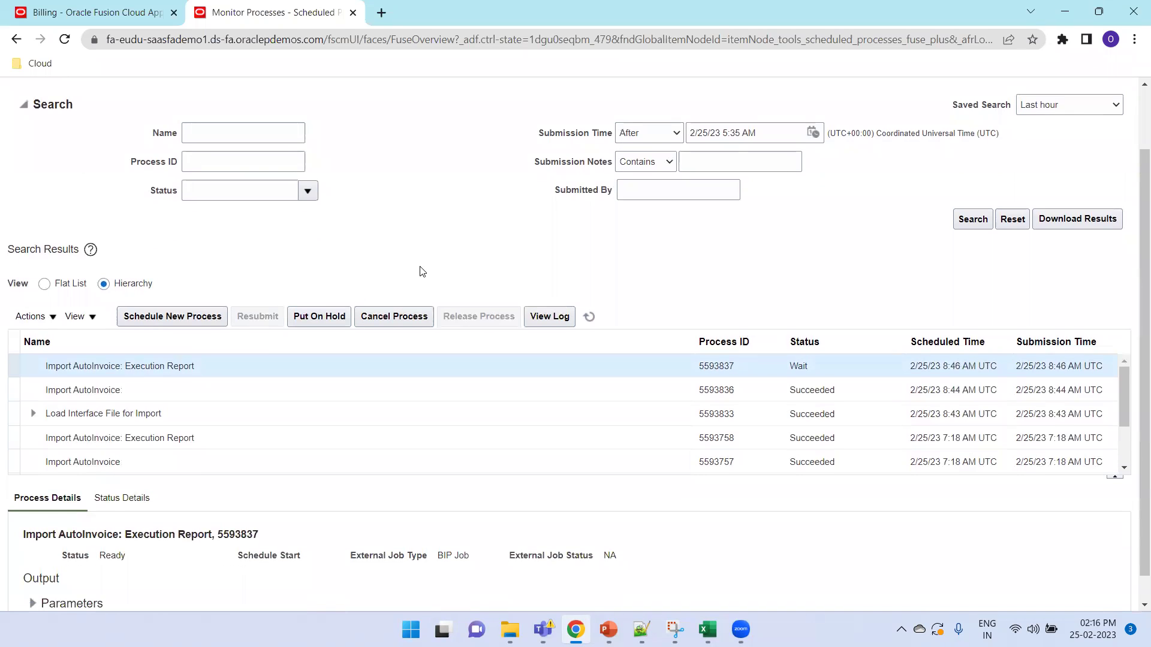
scroll(422, 271, "down", 1)
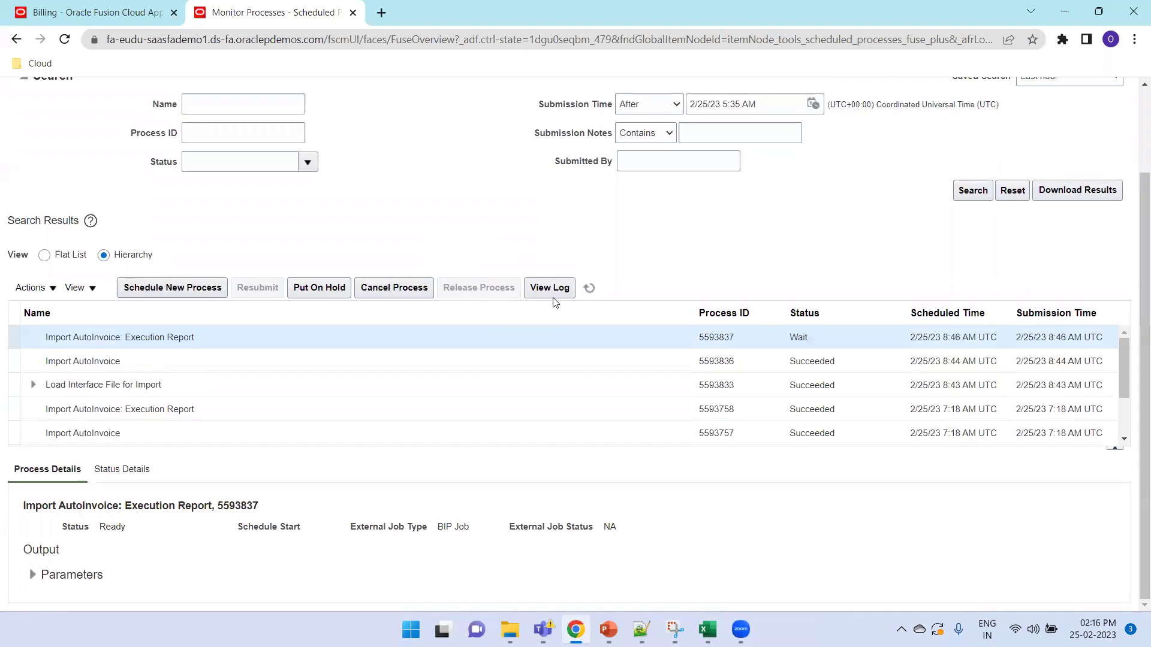
left_click(589, 288)
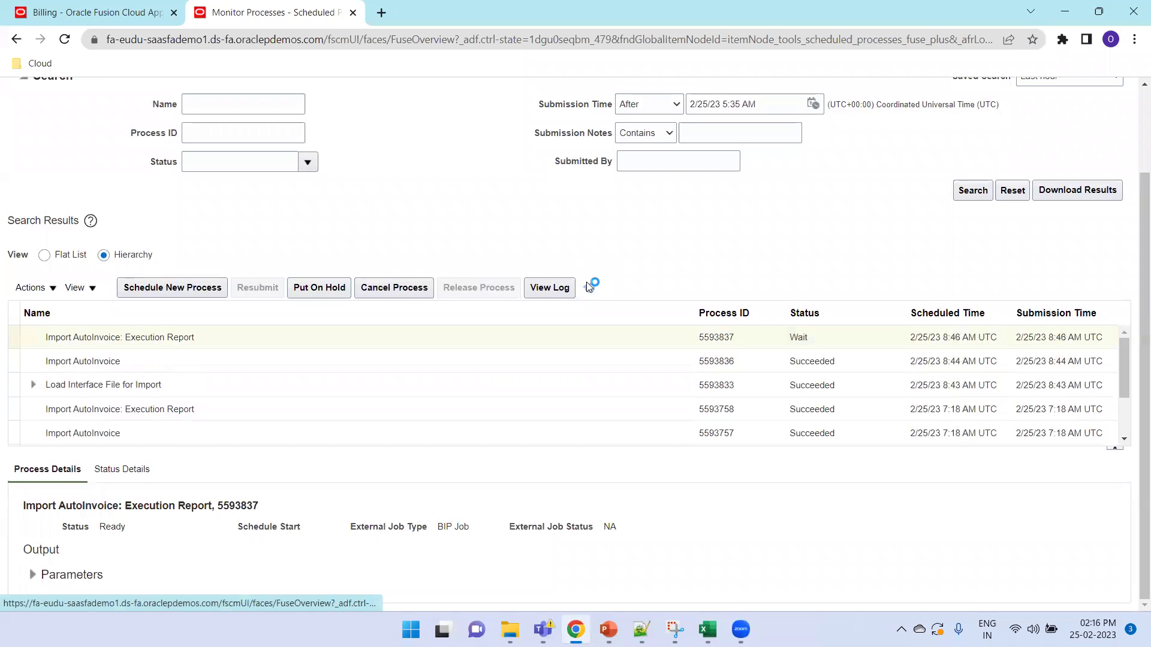
left_click(338, 402)
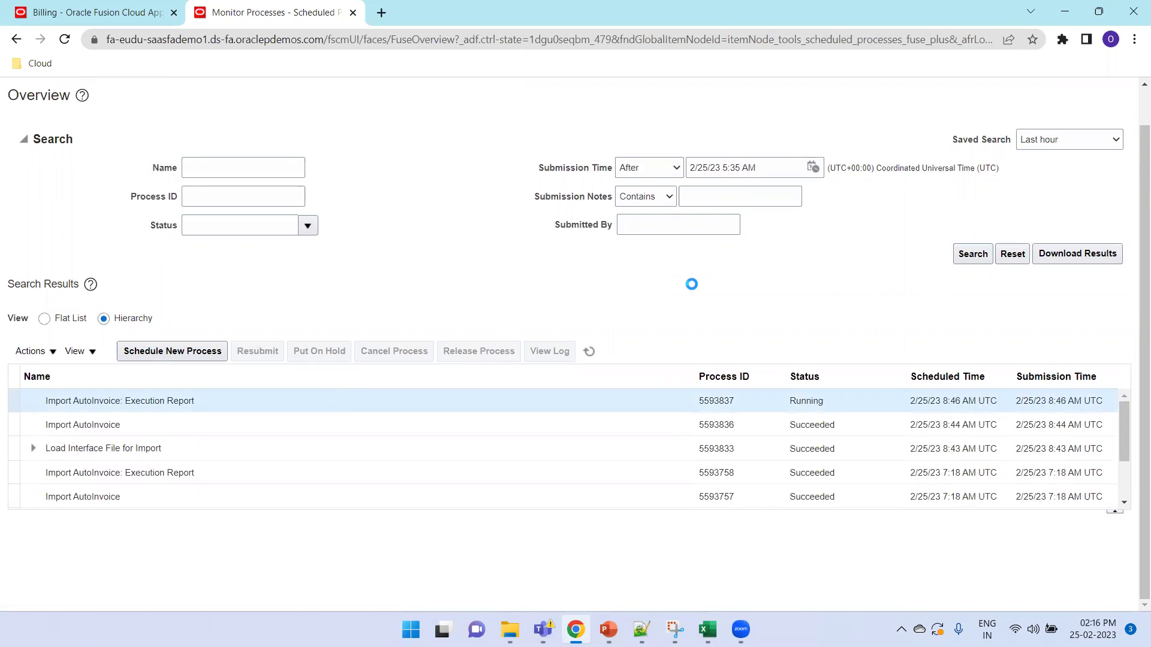
scroll(689, 302, "down", 2)
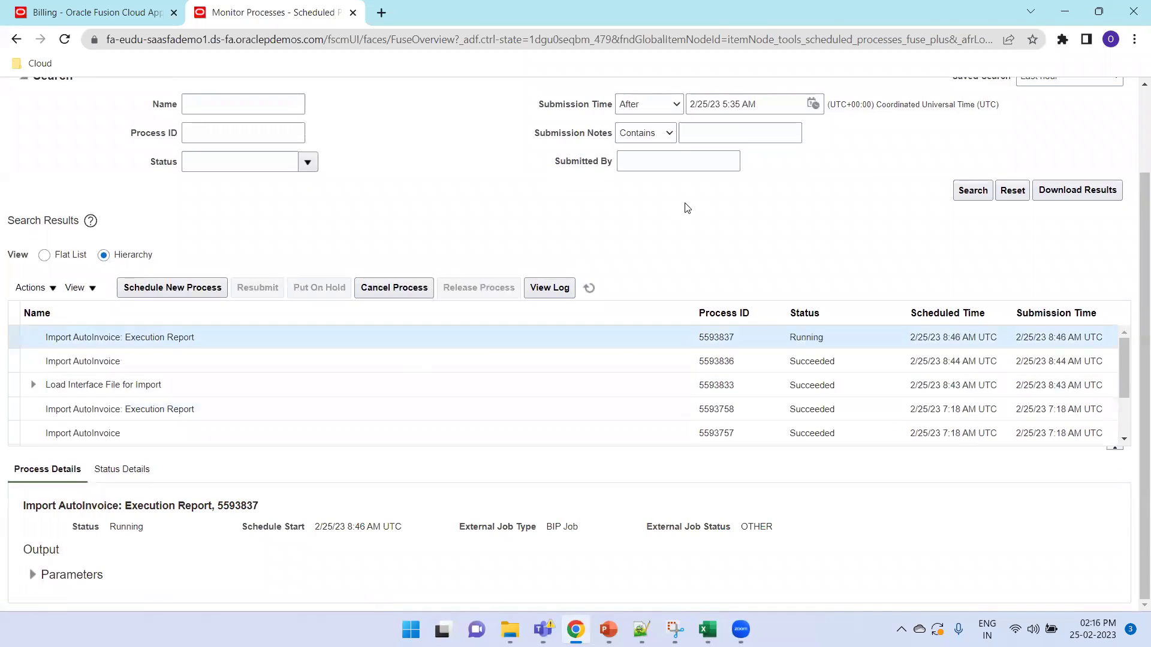
left_click(971, 191)
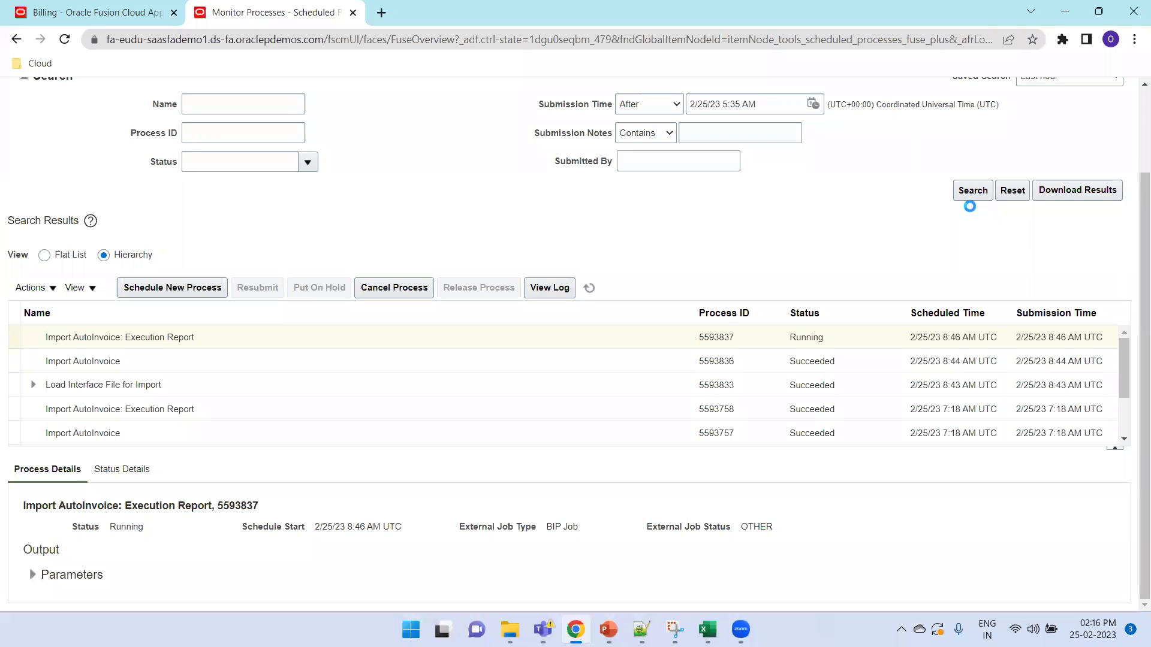
left_click(972, 257)
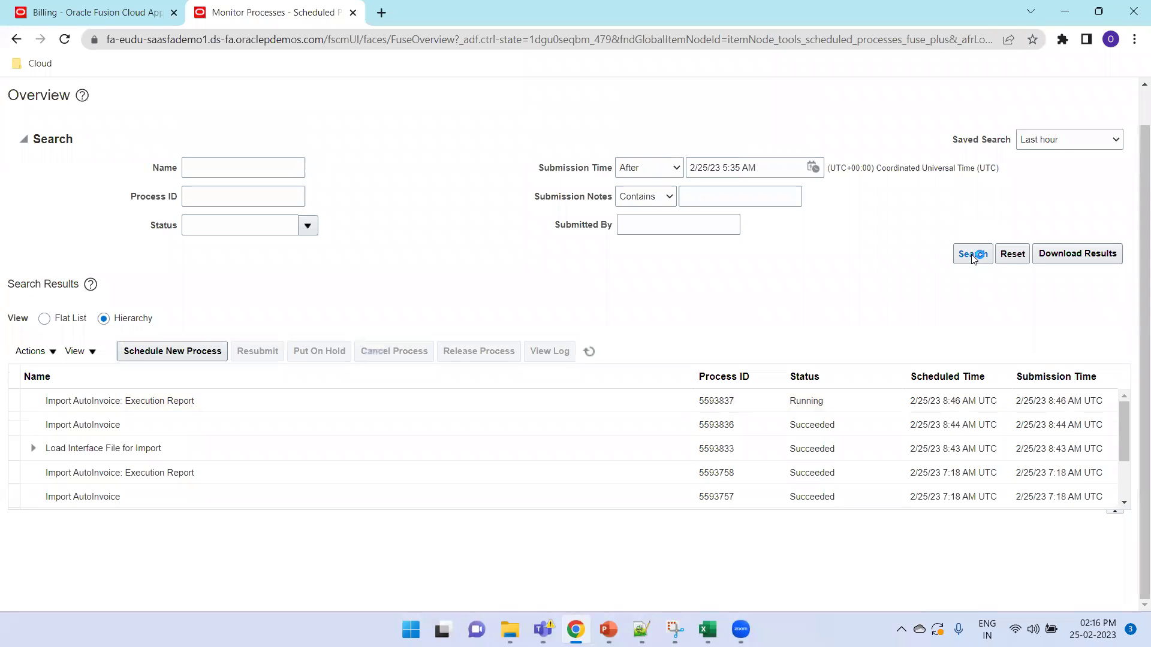
left_click(590, 353)
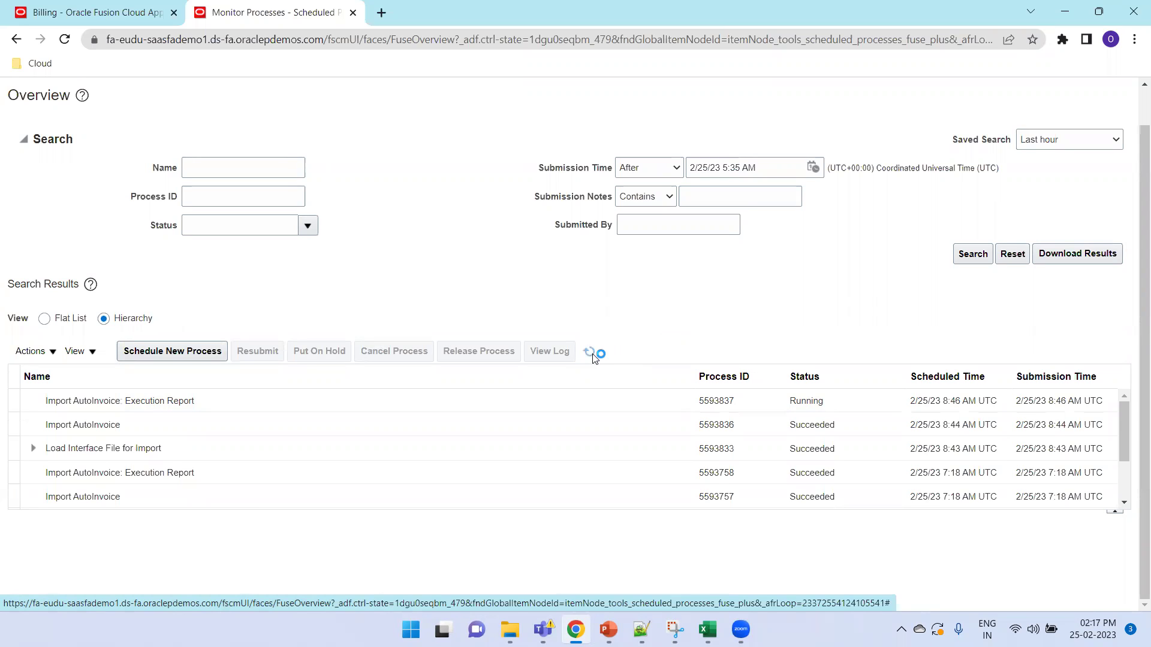
- Open the PDF output of the latest Import AutoInvoice: Execution Report process
left_click(520, 397)
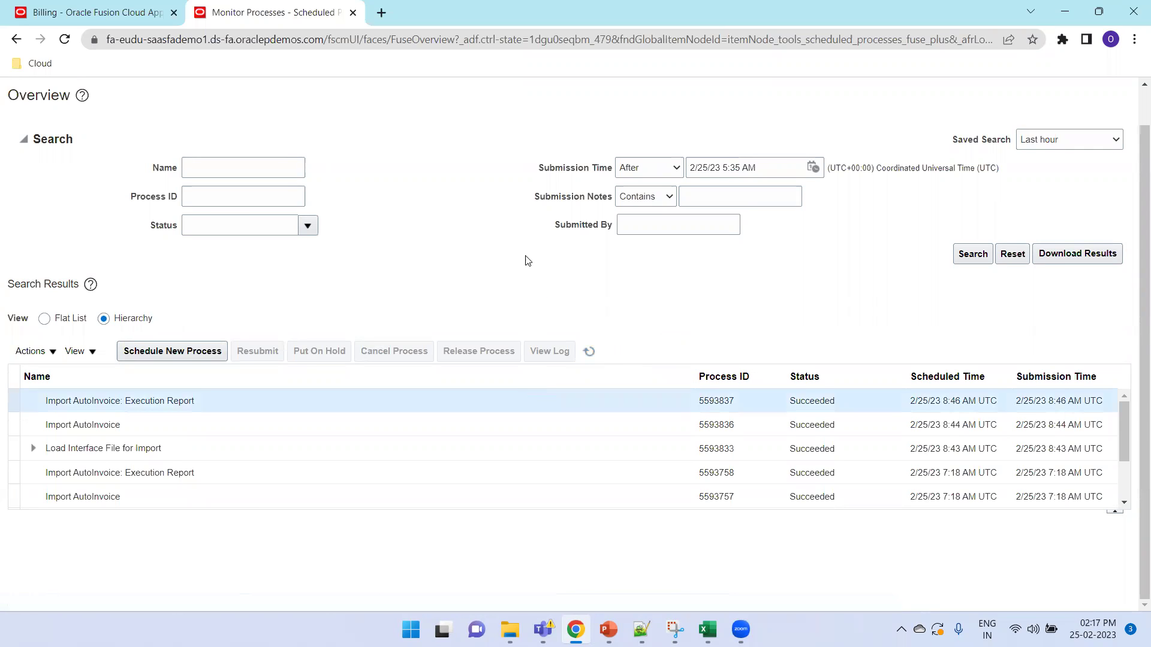
scroll(527, 260, "down", 3)
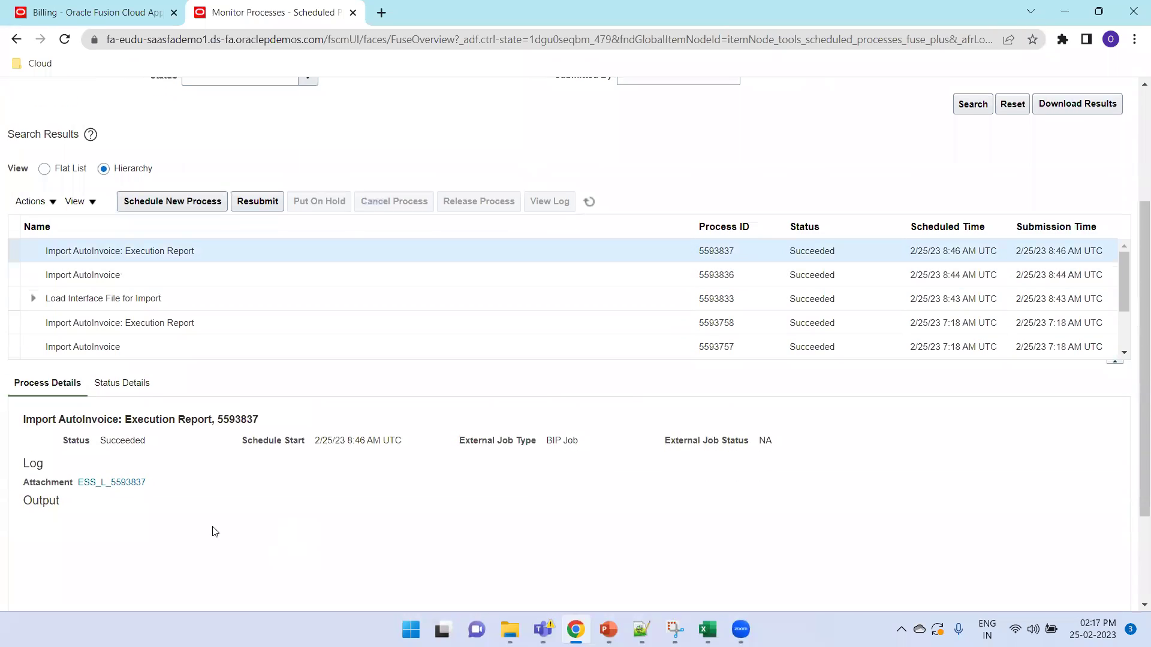
scroll(210, 470, "down", 3)
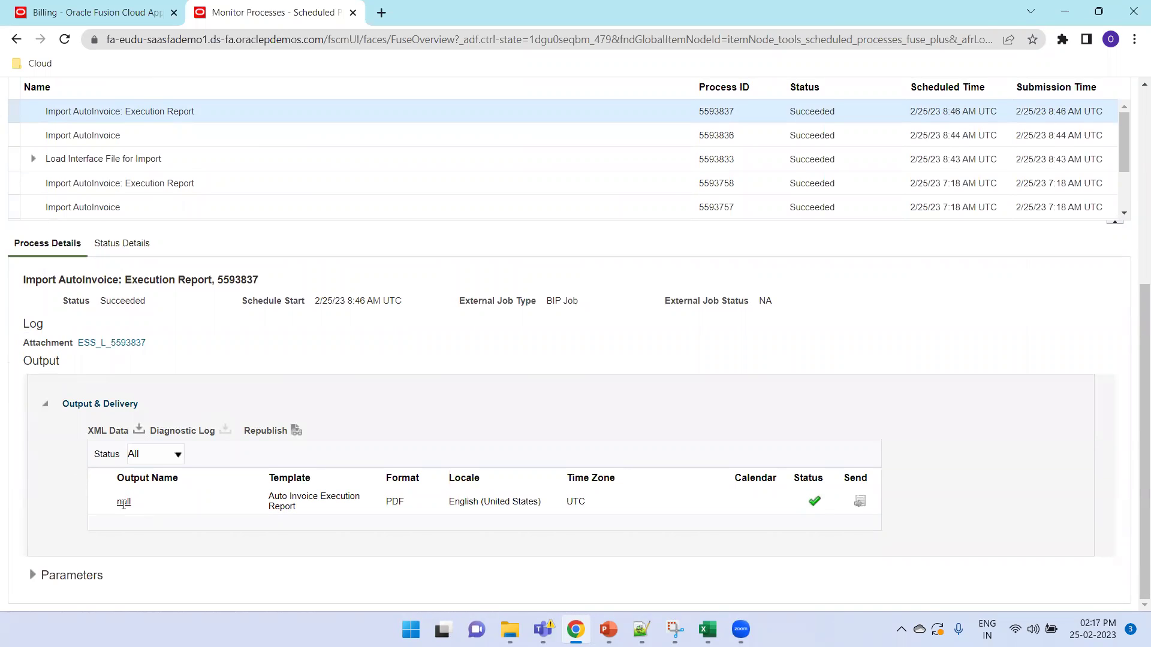
left_click(124, 504)
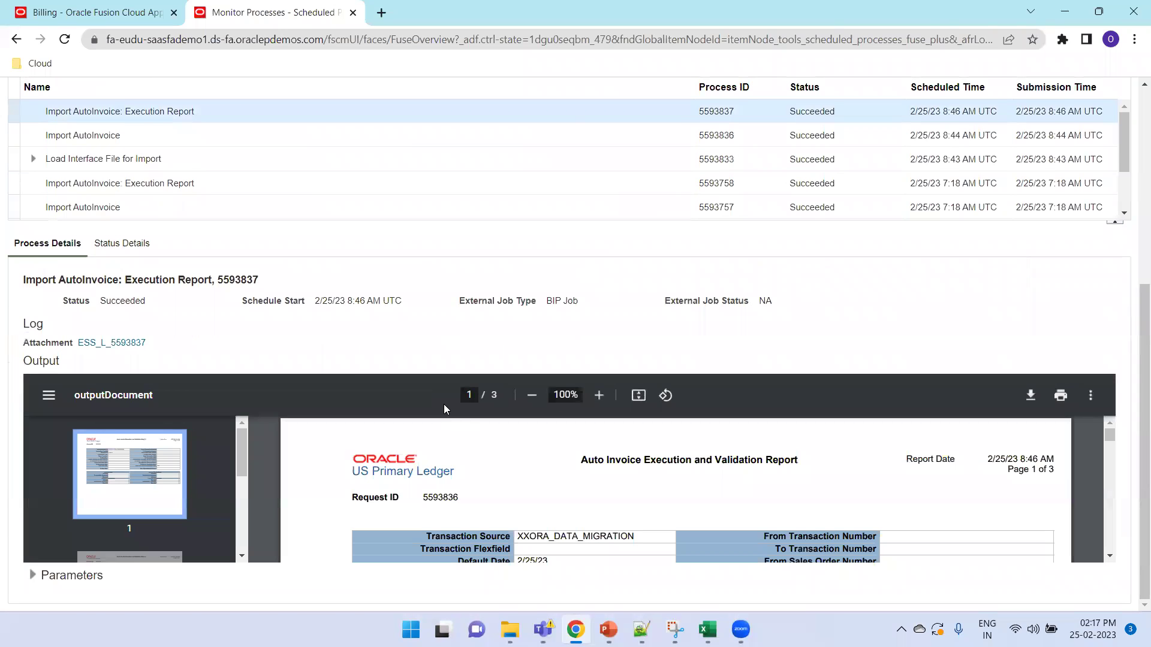
scroll(556, 484, "down", 1)
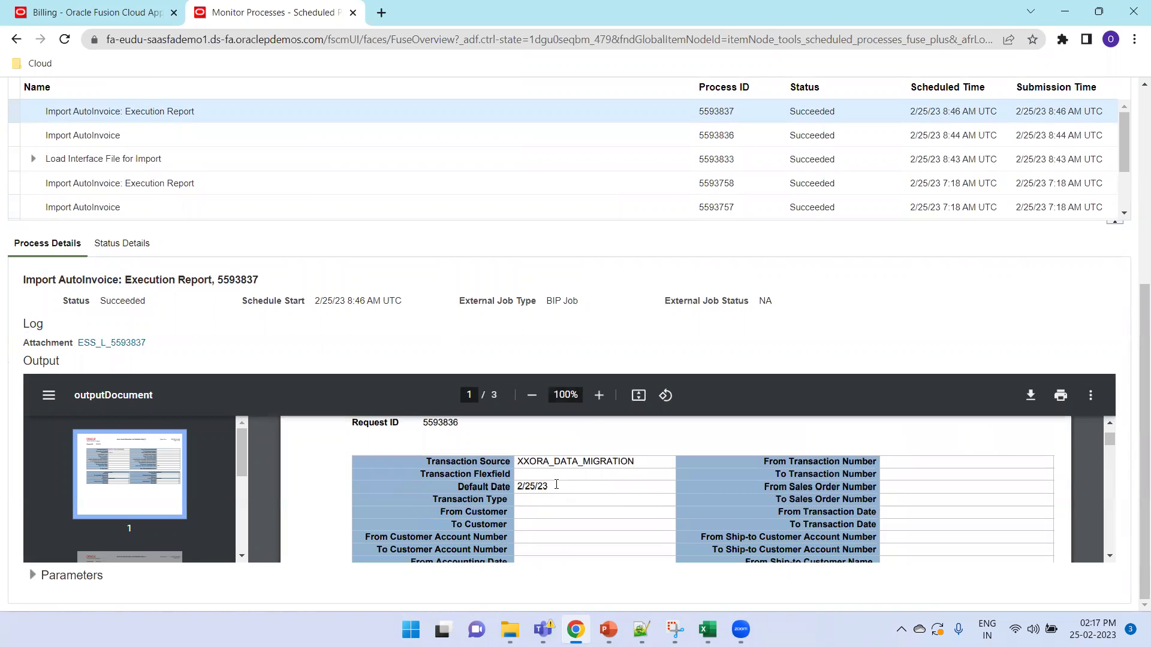
- Download the execution report to the ARInvoiceFBDI folder as outputDocument.pdf and open the downloaded file
left_click(1031, 396)
left_click(448, 333)
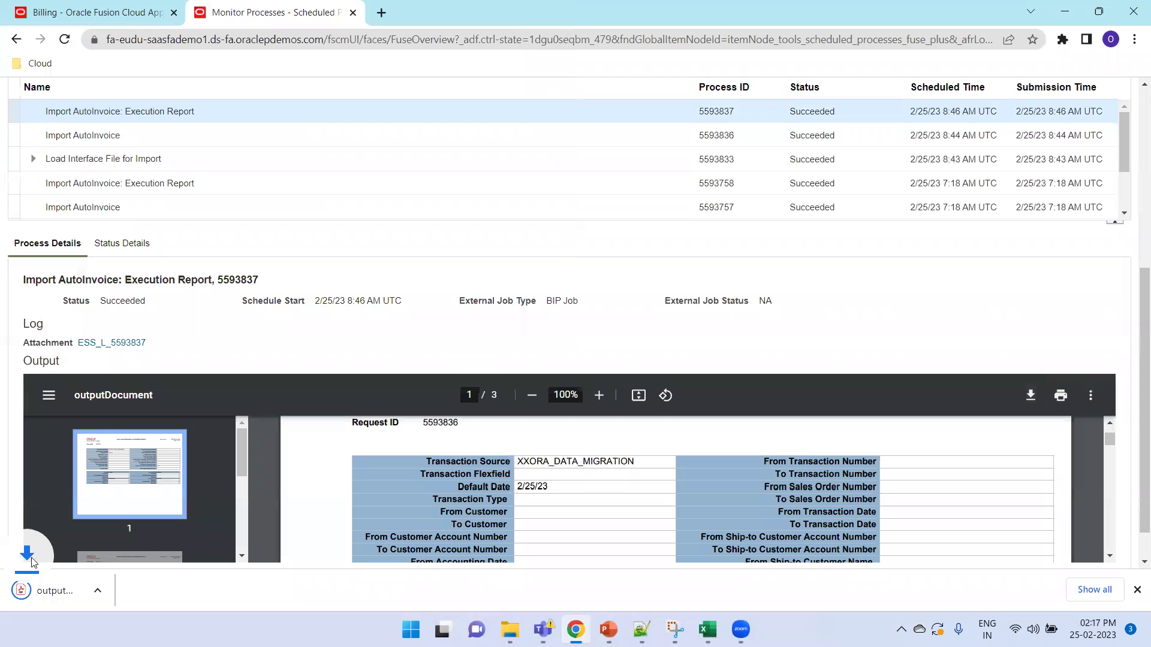
left_click(53, 590)
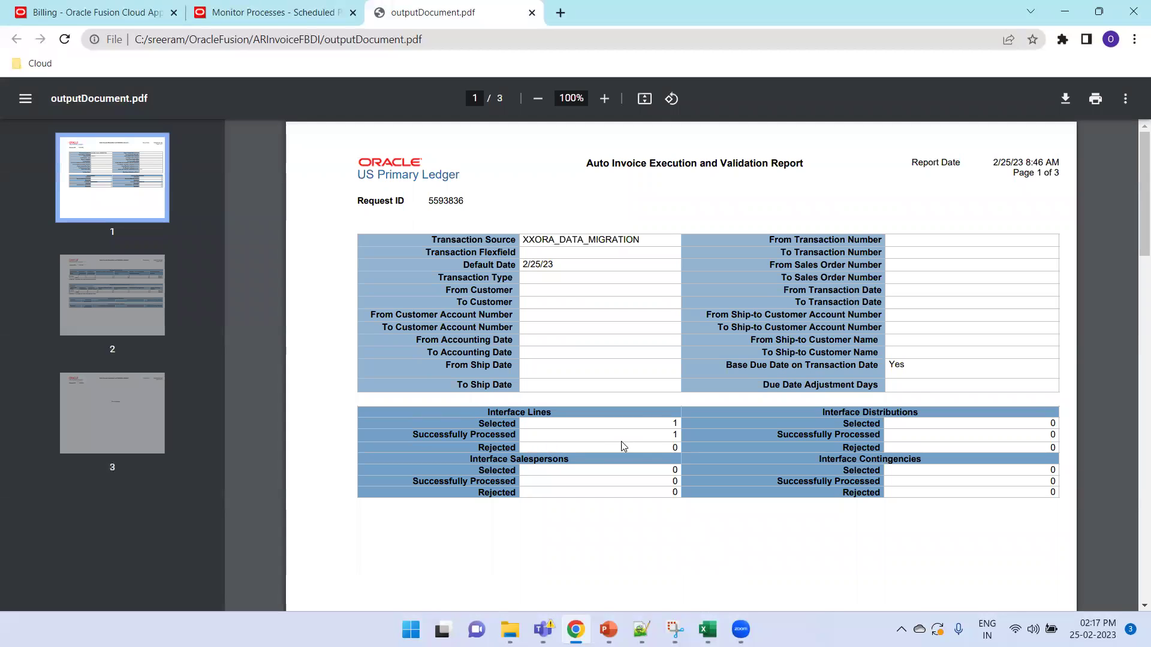
- Review the created transactions, rejected lines and lines with errors in the Auto Invoice Execution and Validation Report
scroll(635, 448, "down", 15)
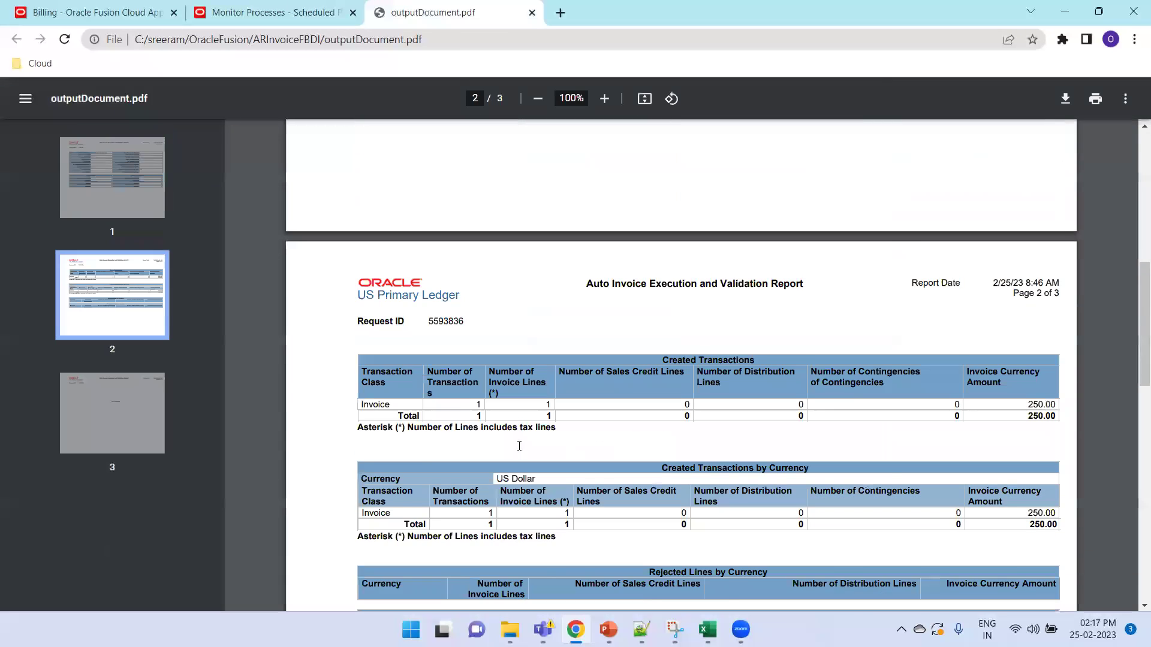
scroll(976, 379, "down", 9)
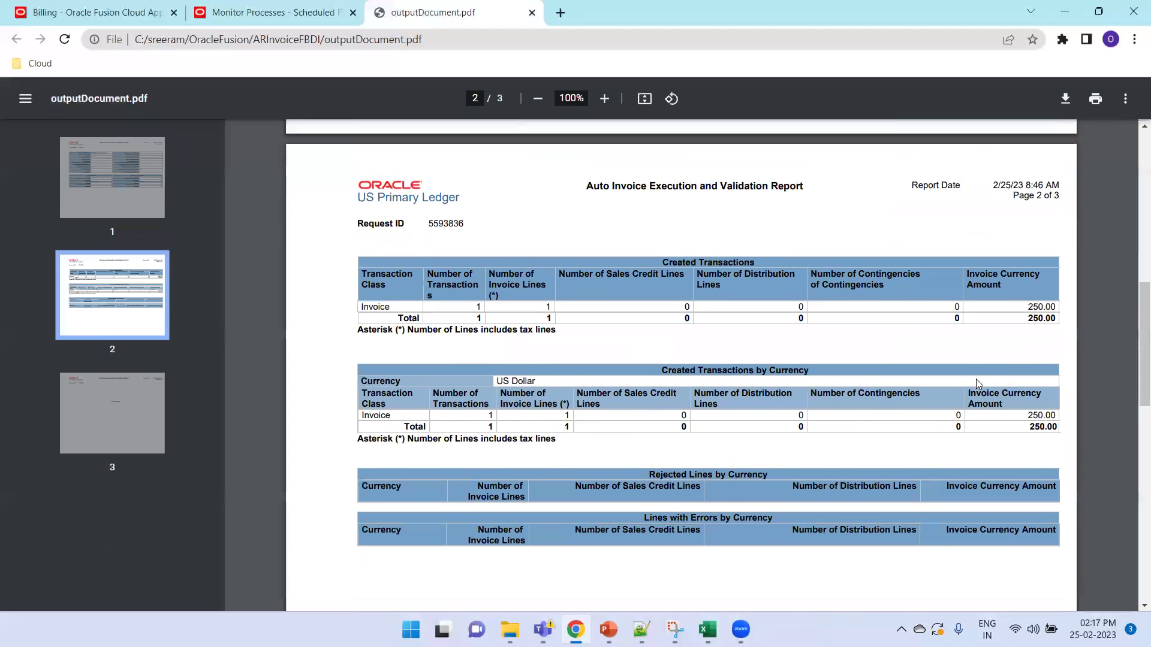
scroll(962, 385, "down", 5)
scroll(958, 390, "up", 11)
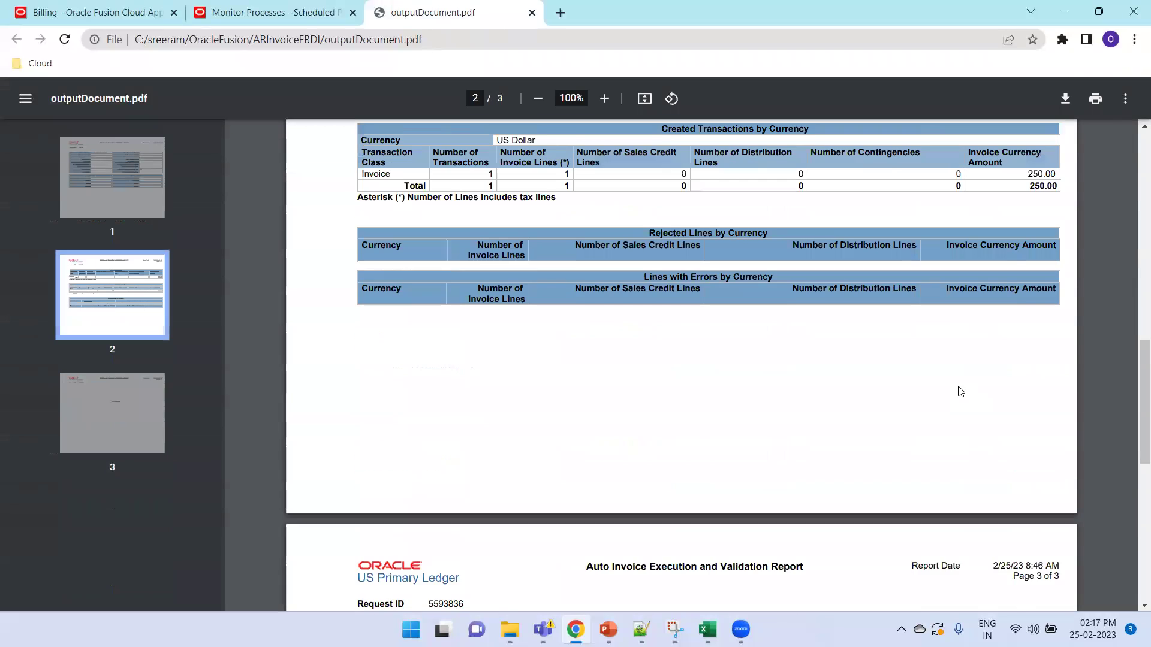
scroll(957, 390, "up", 4)
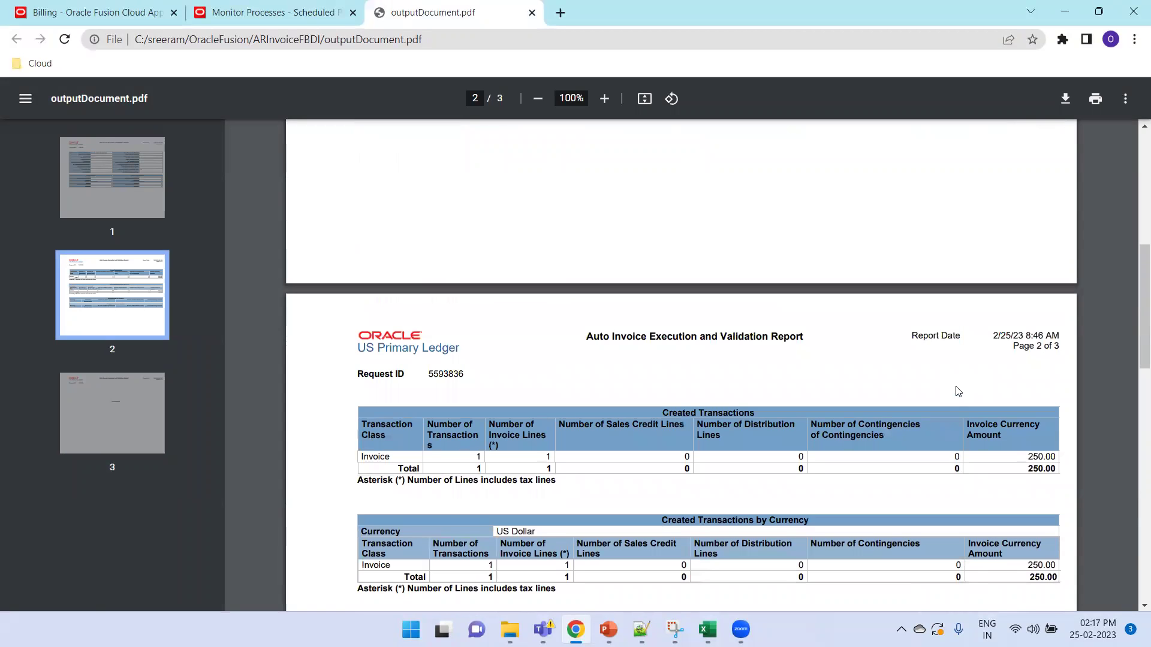
- Return to the Billing page and leave invoice XXORA-001 for the Fusion home page, discarding unsaved changes
left_click(95, 13)
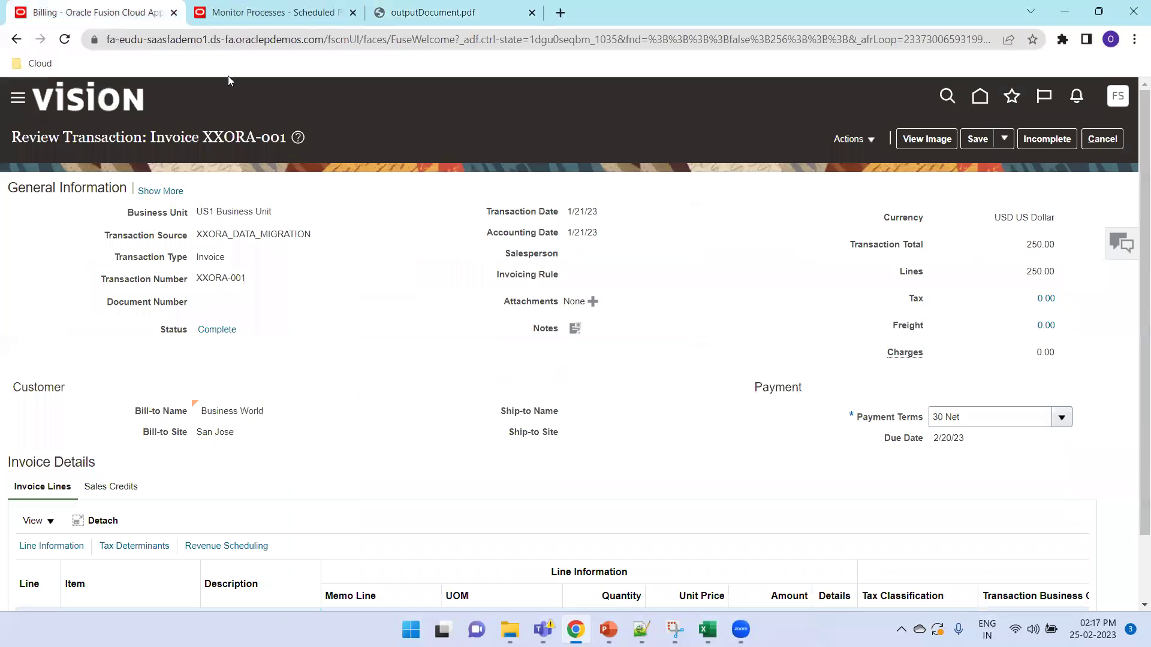
left_click(979, 100)
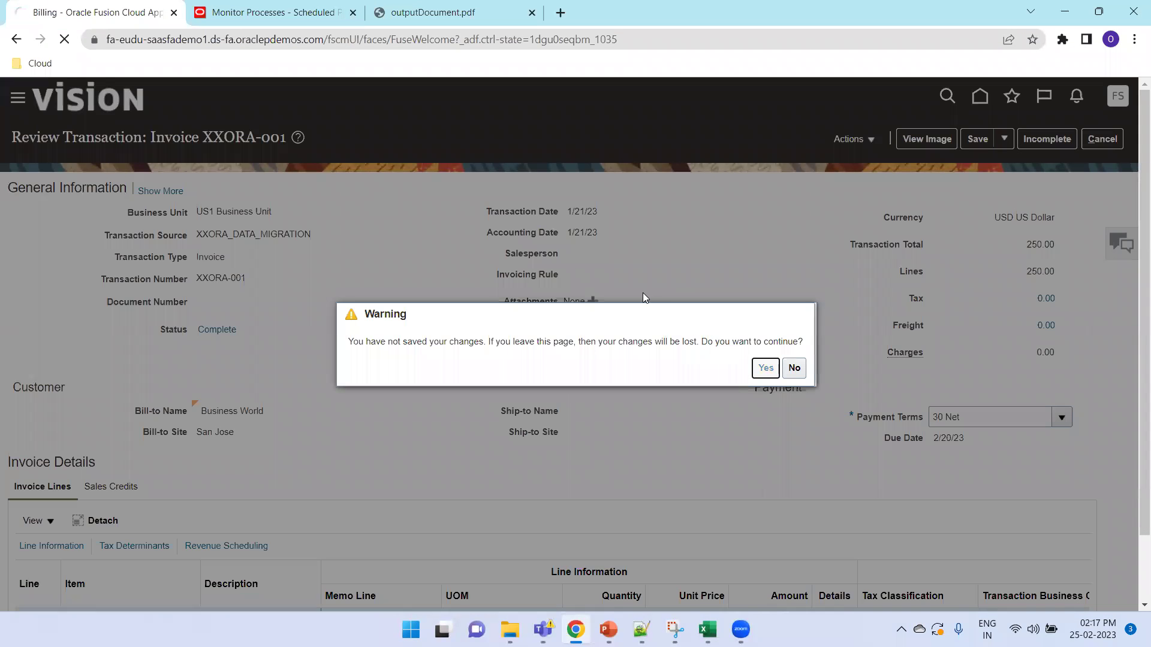
key("Return")
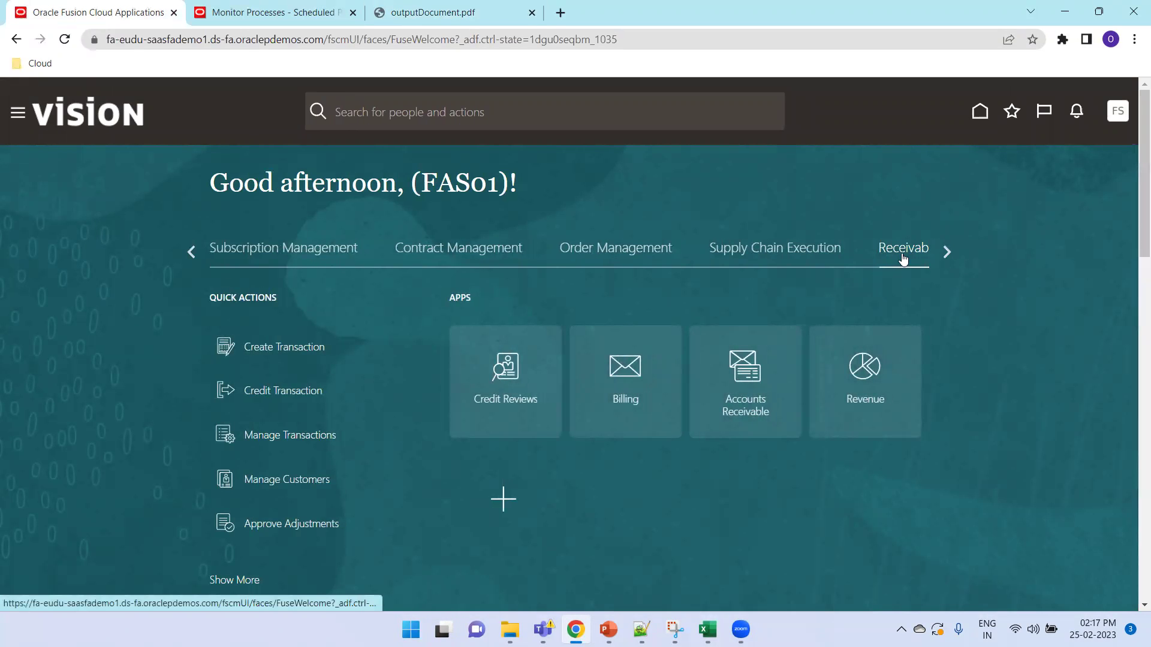
- Open Billing and search for transactions by transaction number XXORA
left_click(642, 374)
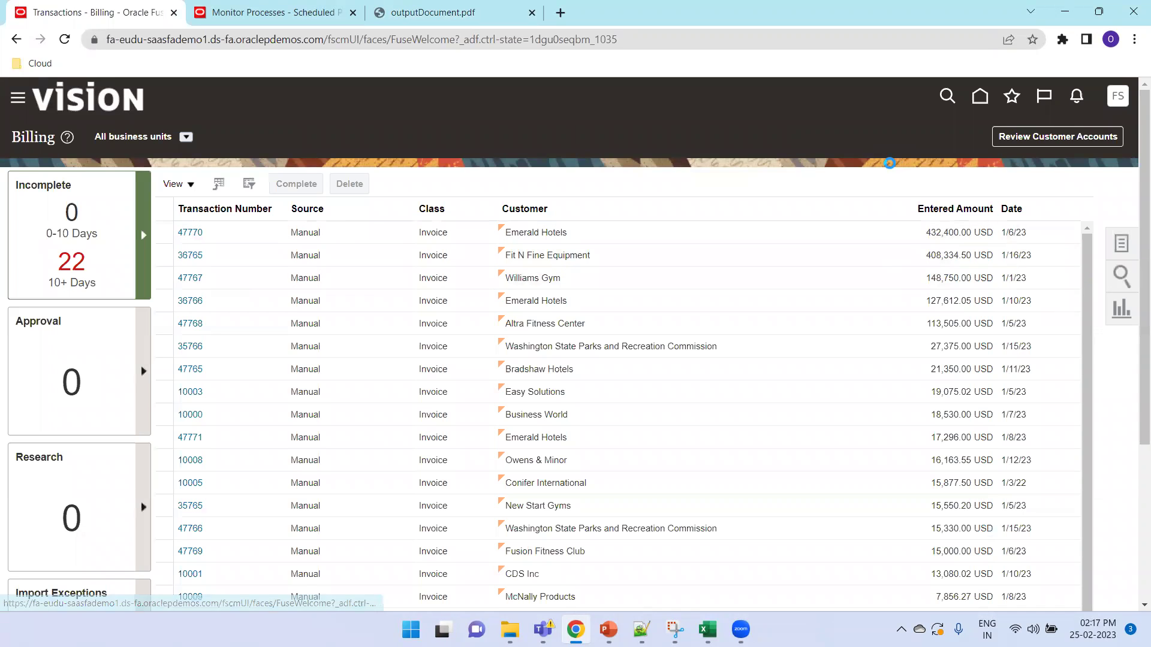
left_click(1001, 188)
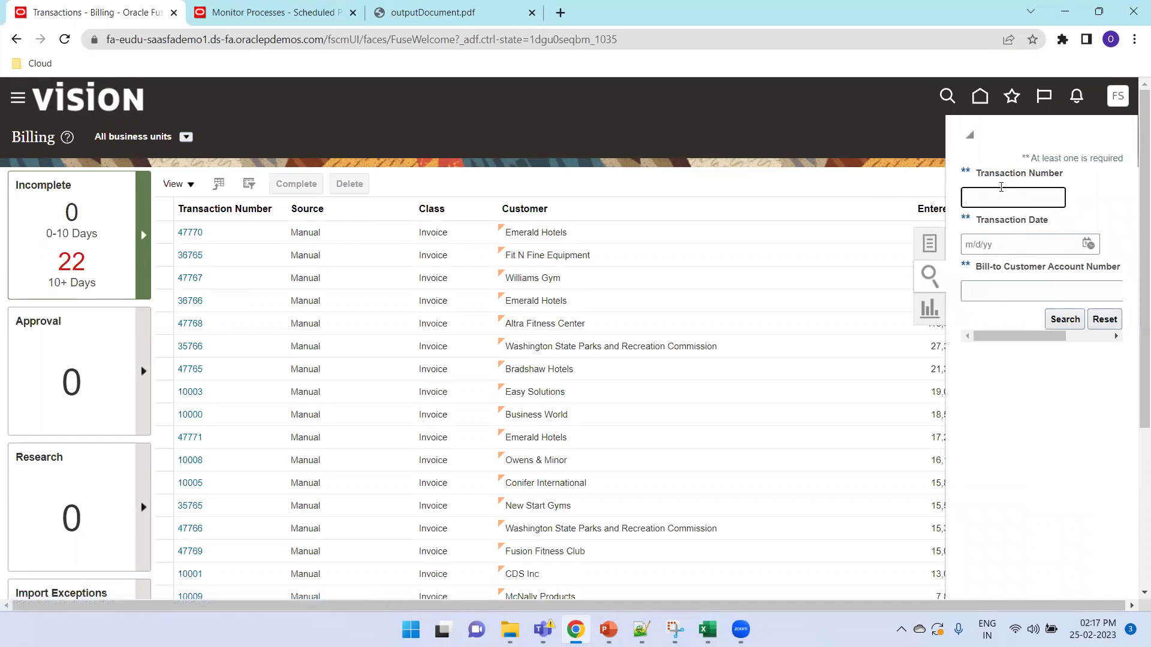
type("XXORA")
key("Return")
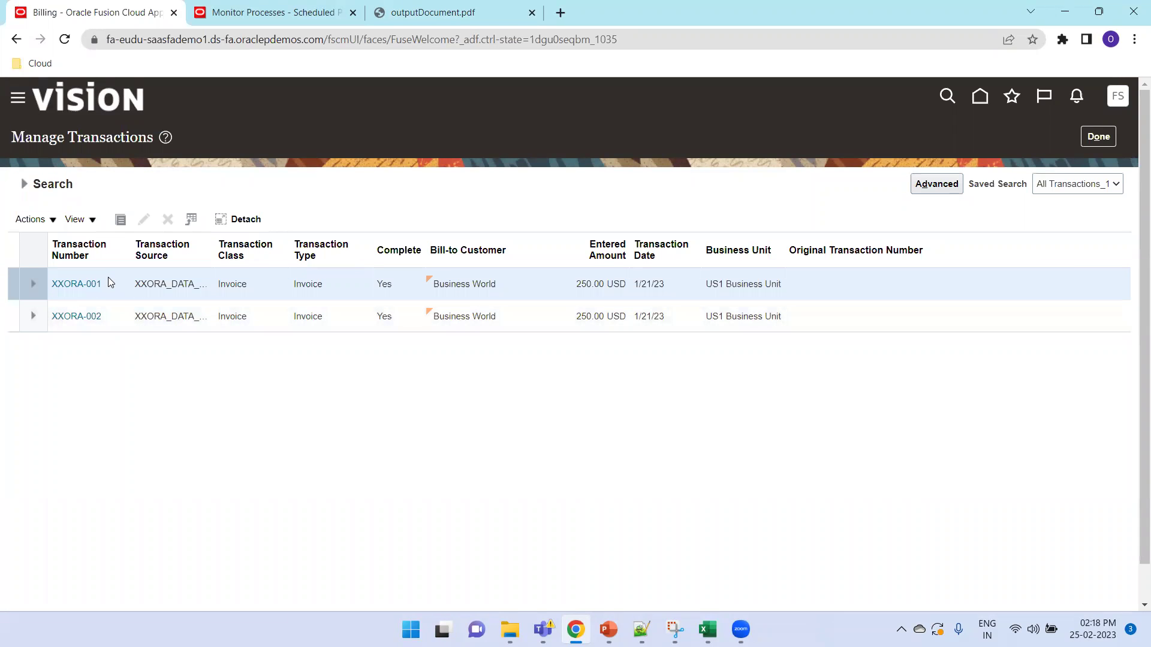
- Open invoice XXORA-002 from the results and review its general information, payment terms and invoice lines
left_click(96, 324)
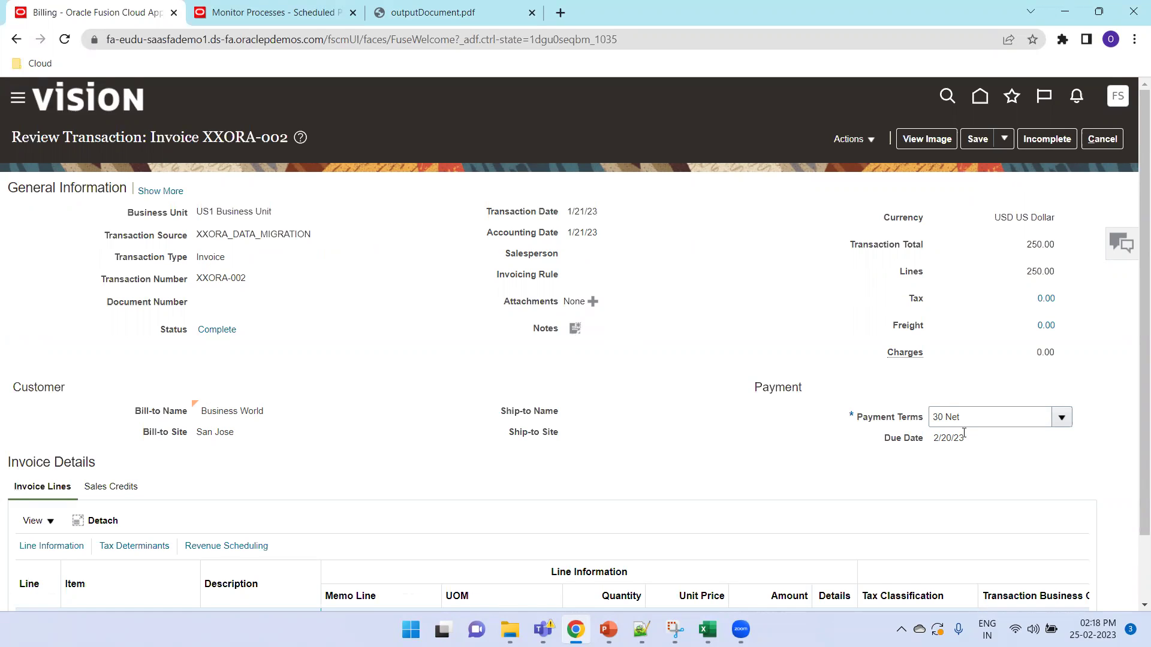
scroll(540, 509, "down", 2)
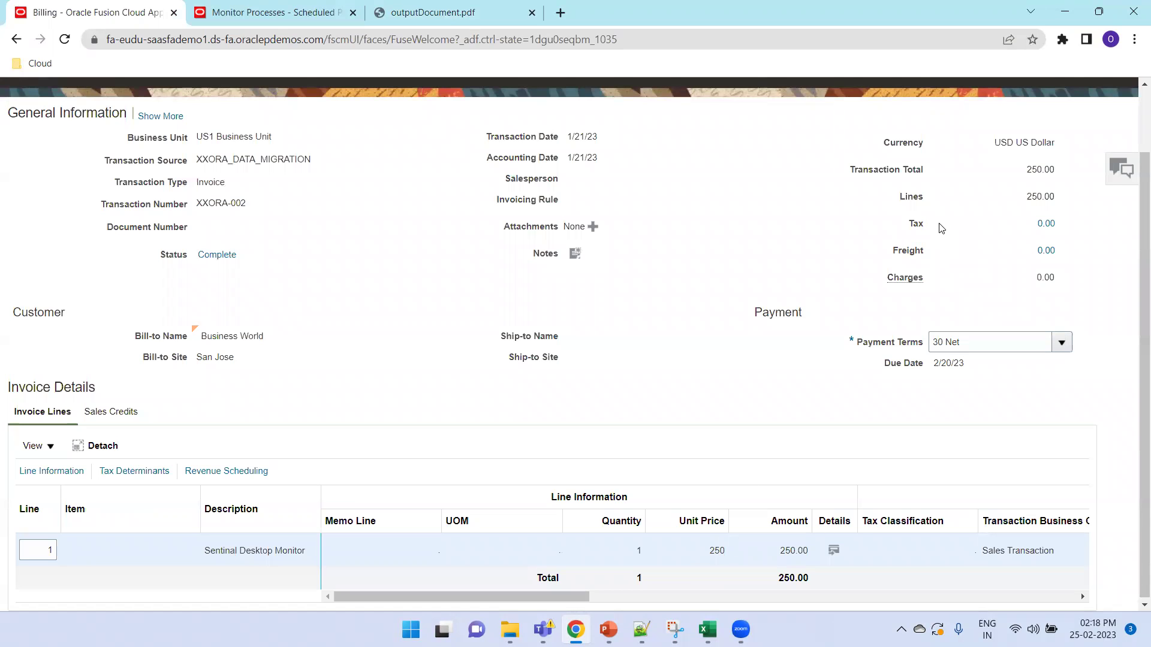
scroll(968, 214, "up", 2)
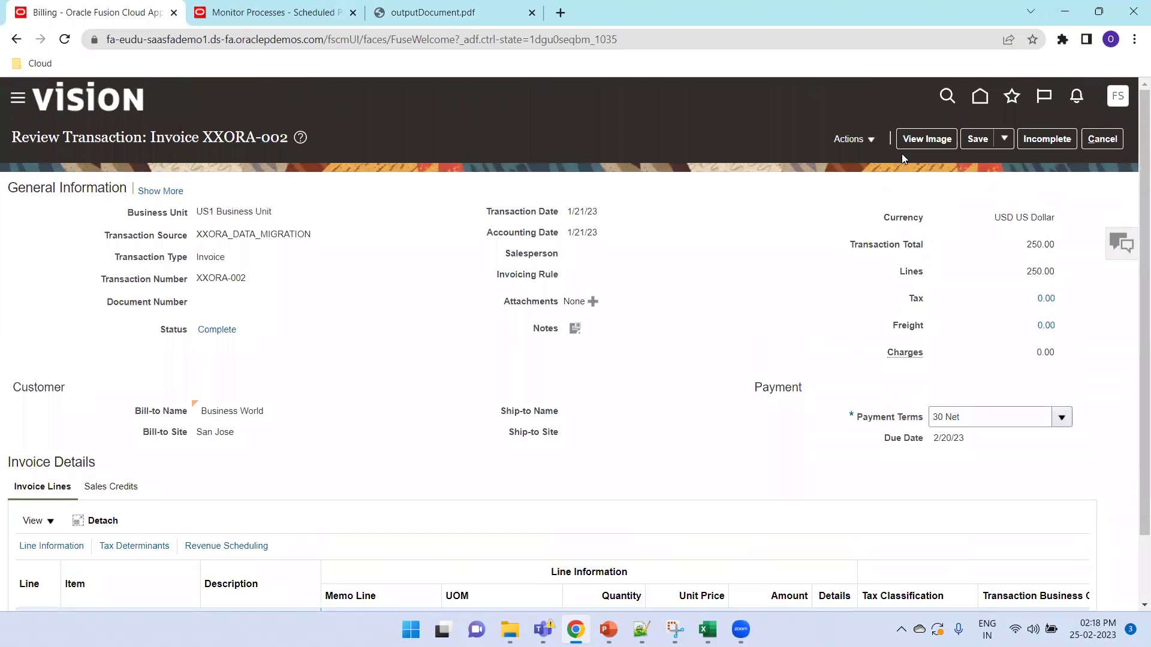
- Review the accounting distributions of invoice XXORA-002, agreeing to save the transaction first, and close them without changes
left_click(869, 145)
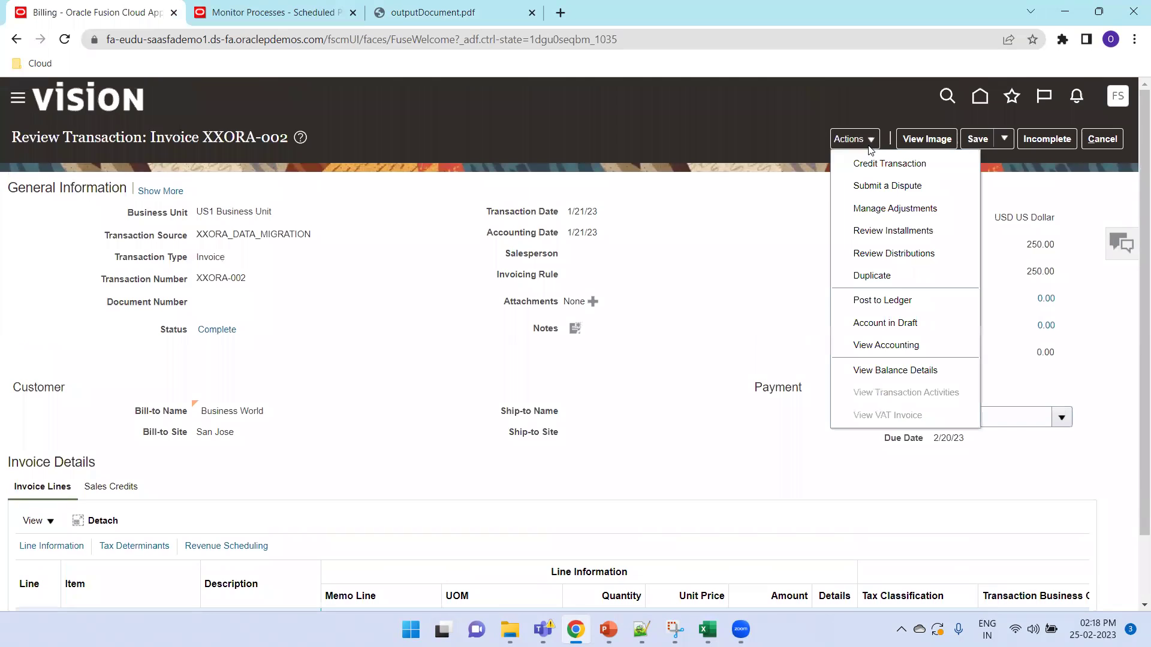
left_click(881, 251)
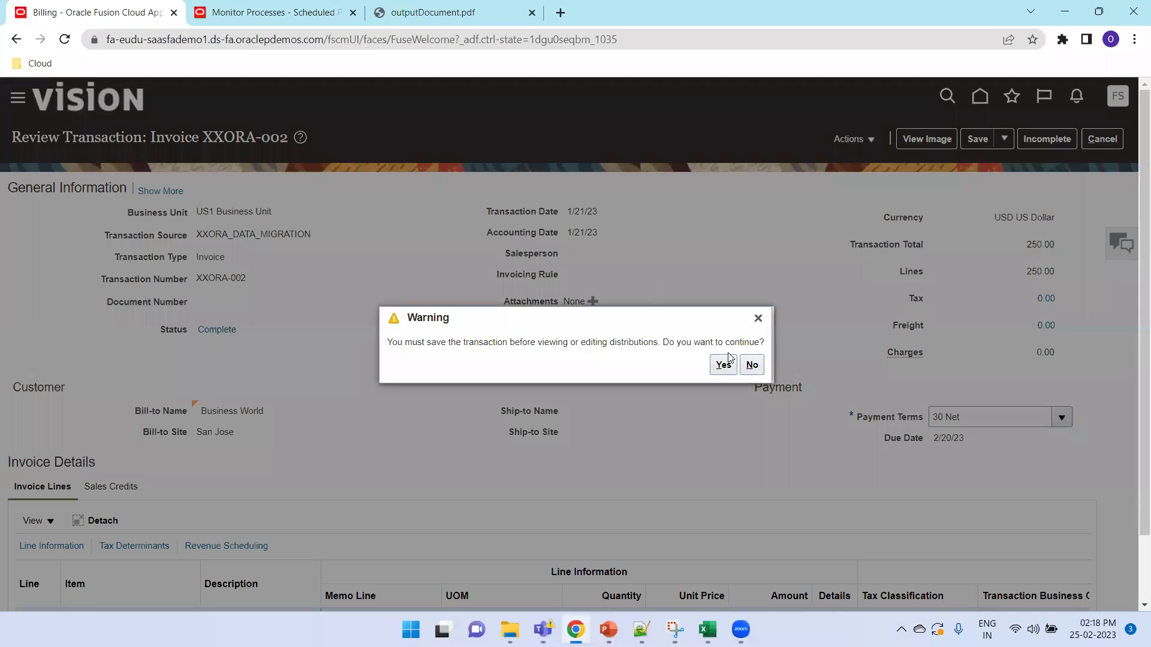
left_click(723, 366)
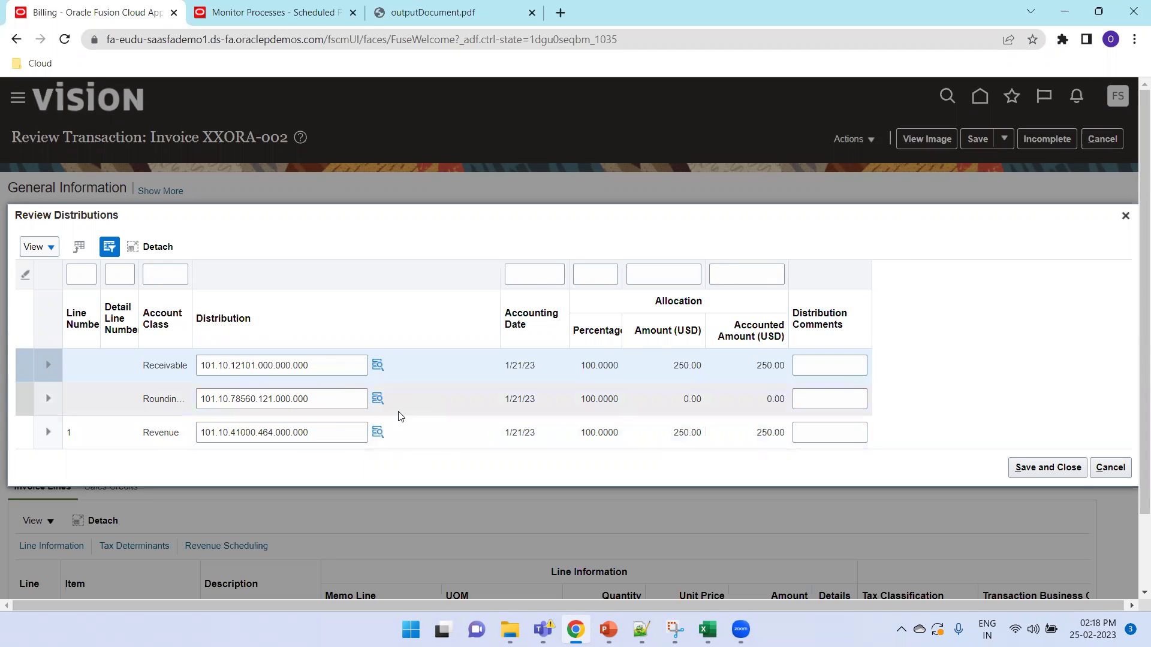
left_click(1105, 468)
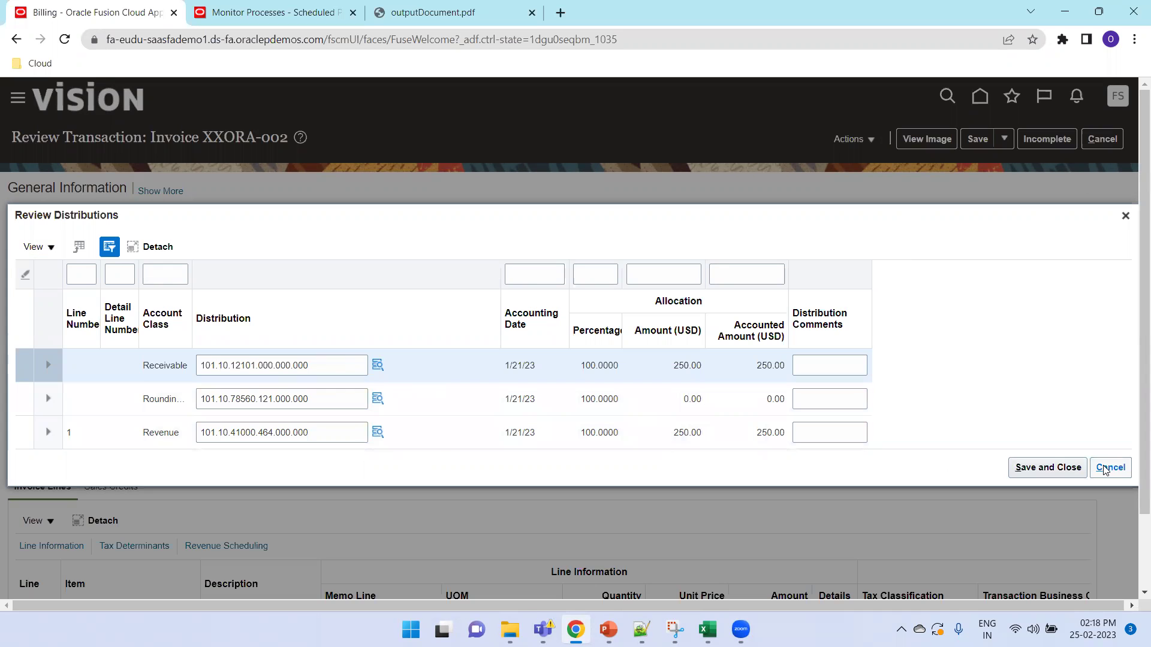
left_click(1105, 469)
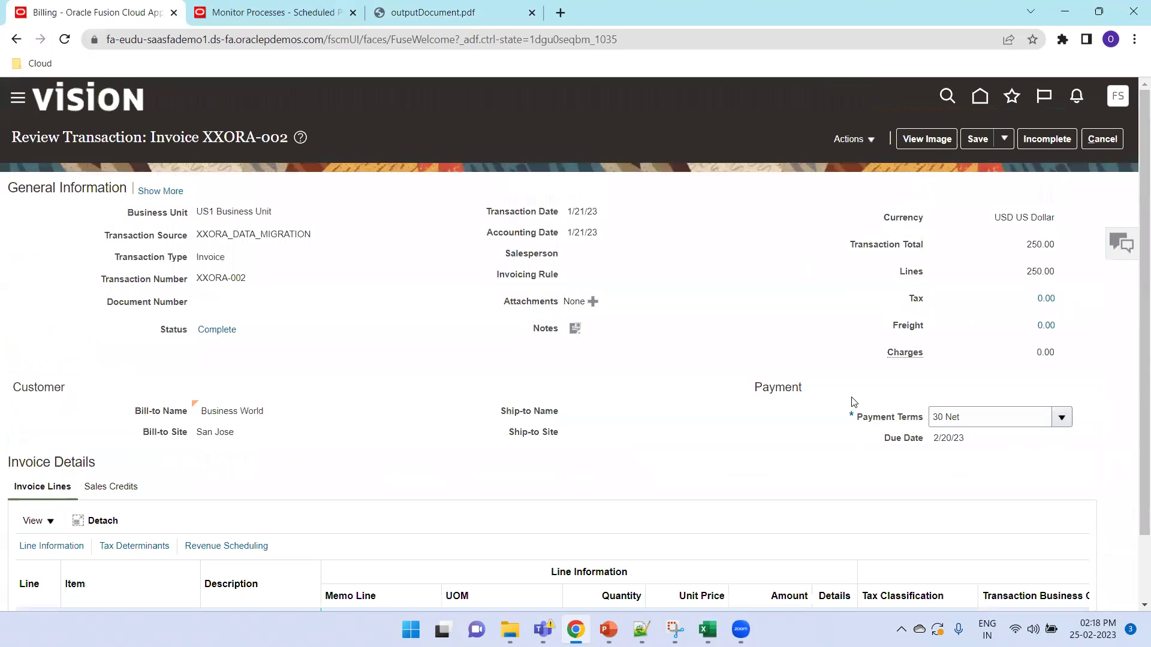
- Cancel out of invoice XXORA-002 and return through the home page to the Billing overview
scroll(852, 403, "down", 1)
scroll(792, 411, "up", 1)
left_click(1093, 144)
left_click(747, 367)
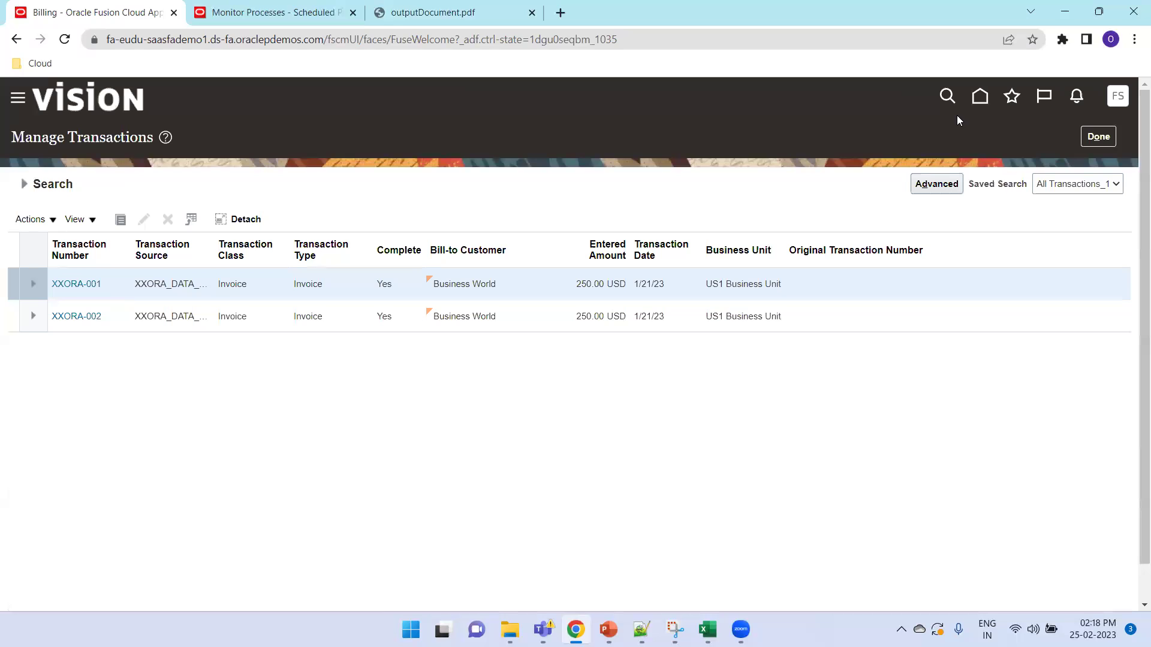
left_click(978, 99)
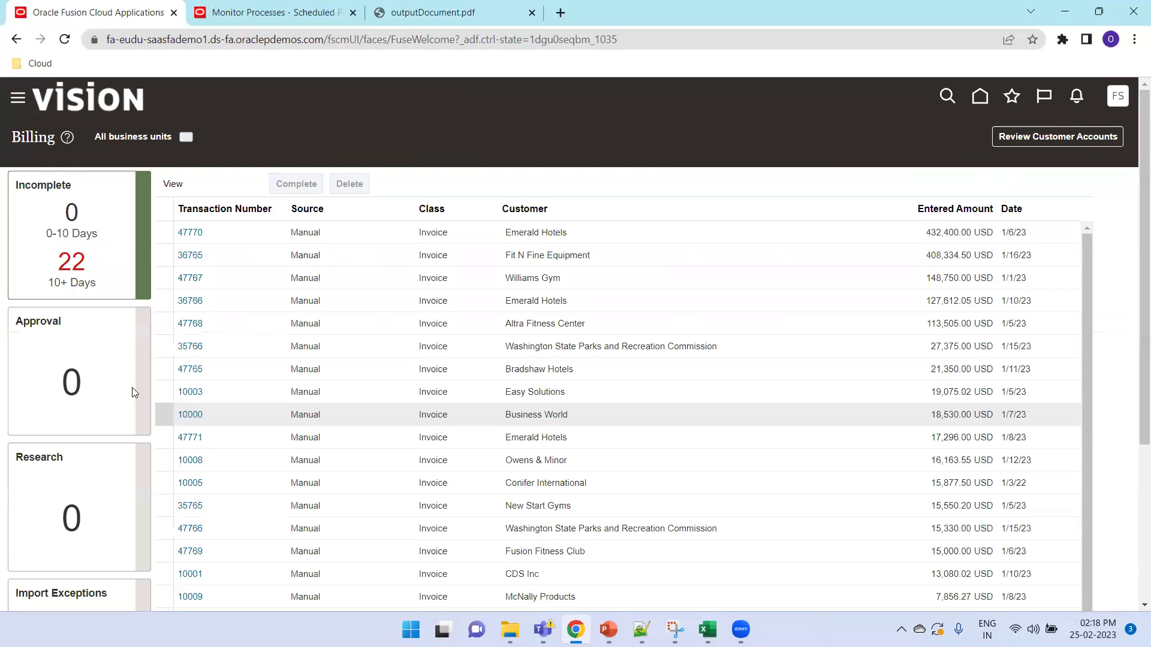
- Show the import exceptions and download the AutoInvoice spreadsheet for the EUR Receivables Import exception dated 6/9/20
scroll(65, 539, "down", 4)
left_click(57, 410)
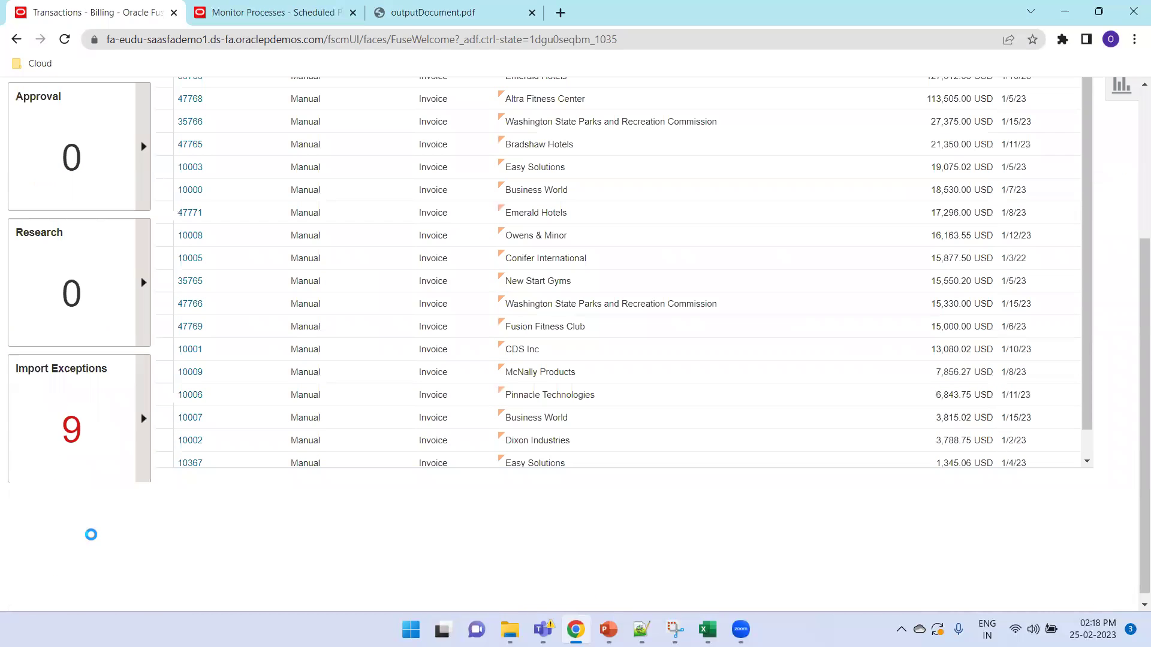
scroll(480, 403, "up", 3)
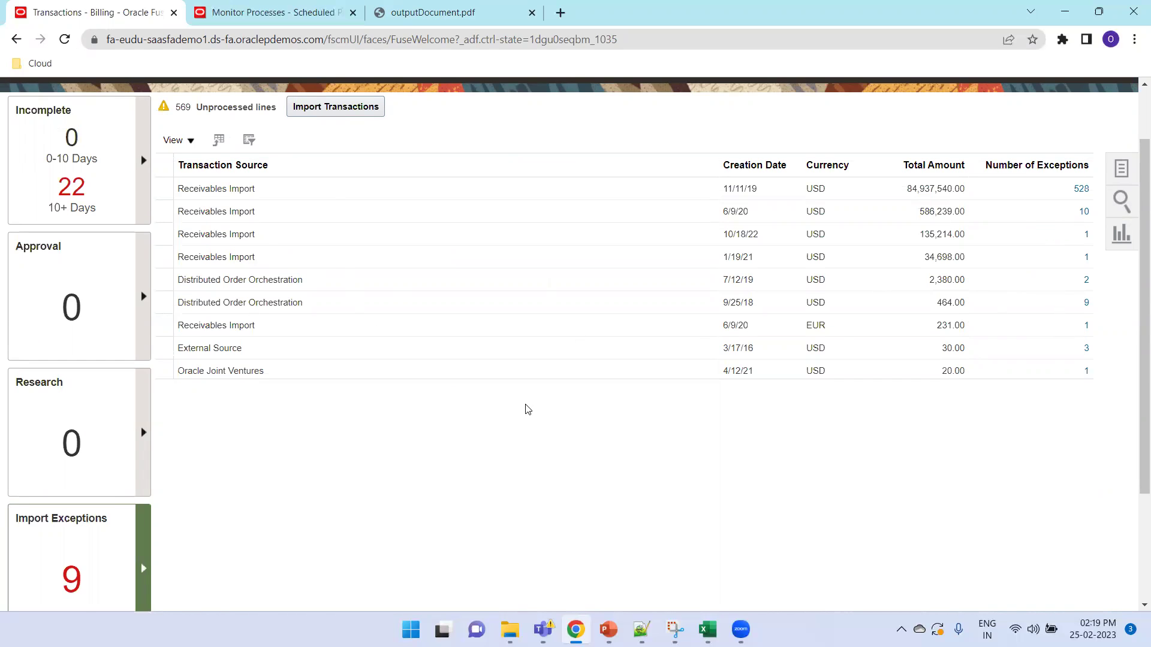
left_click(1087, 327)
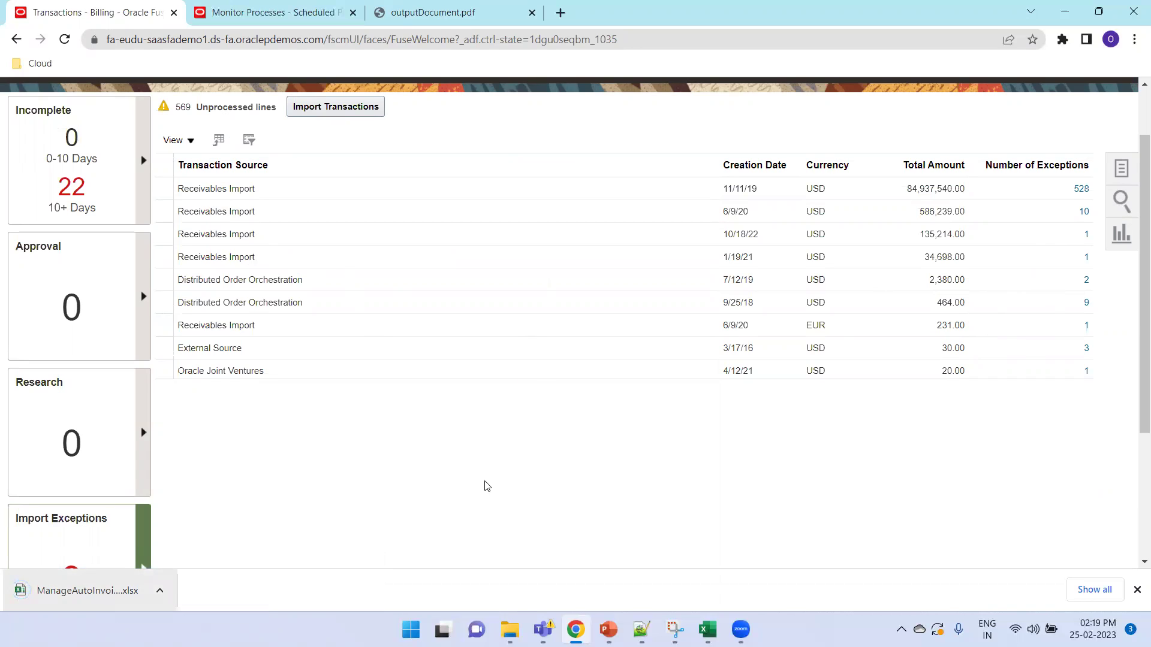
scroll(491, 484, "up", 2)
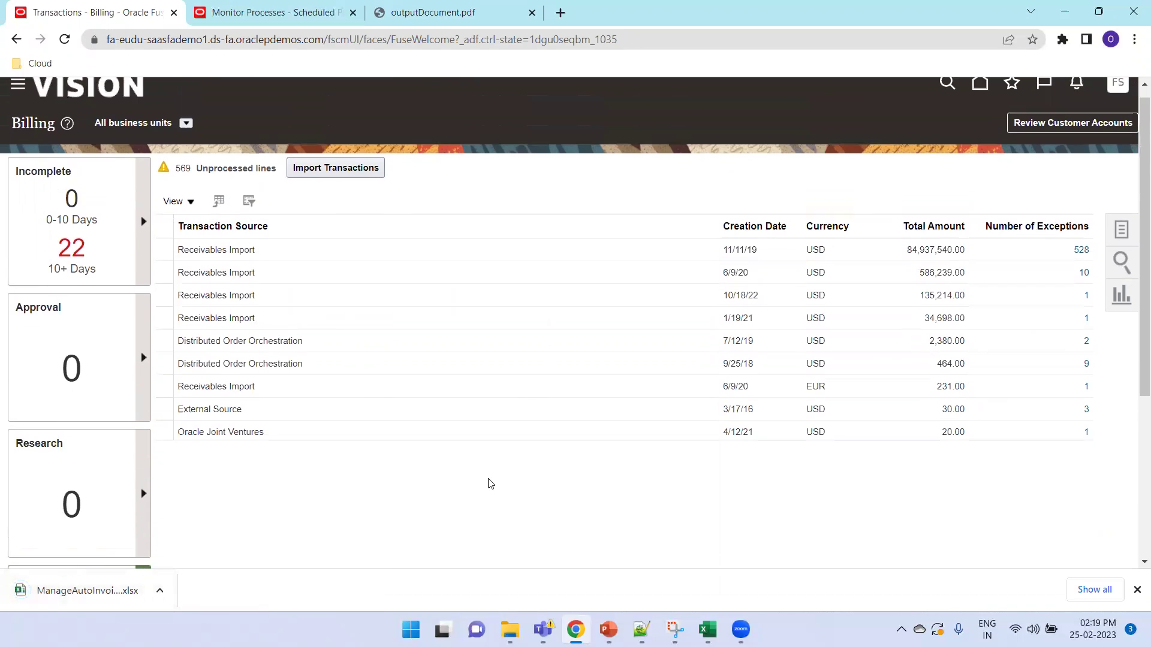